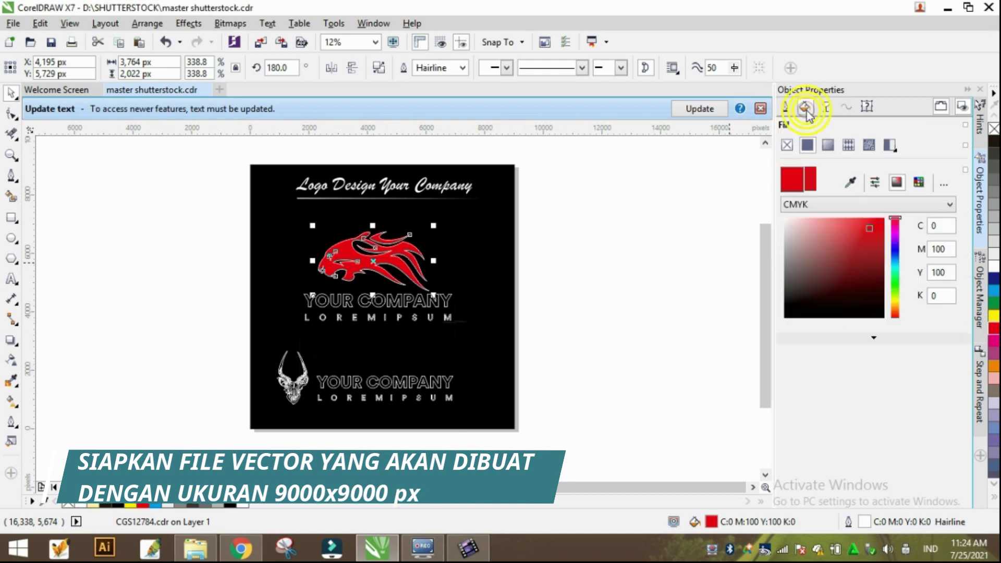
Step: Apply a red-to-yellow fountain fill to the panther head and remove its outline
left_click(827, 145)
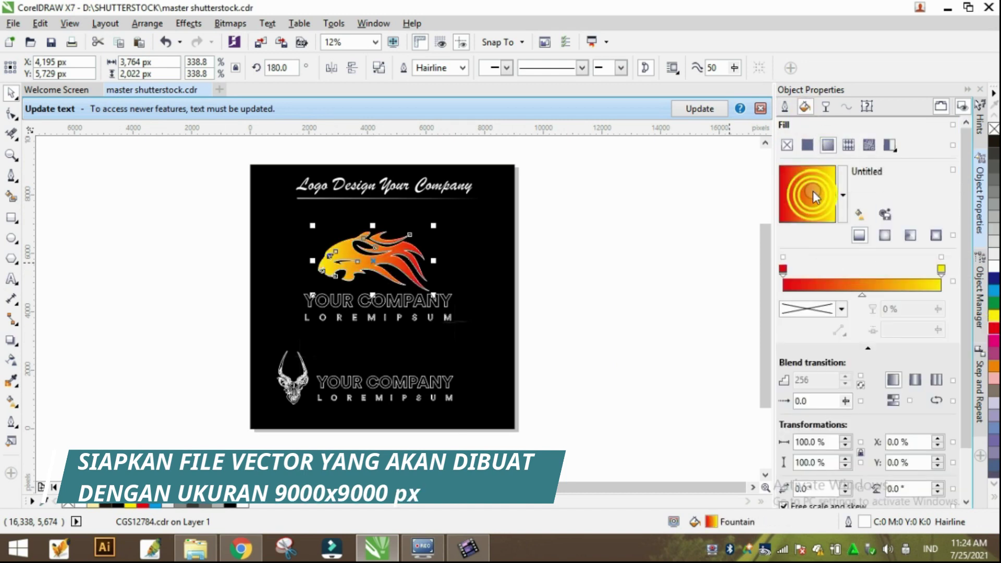
left_click(784, 107)
left_click(884, 145)
left_click(823, 155)
left_click(646, 250)
scroll(339, 252, "up", 3)
scroll(338, 253, "down", 2)
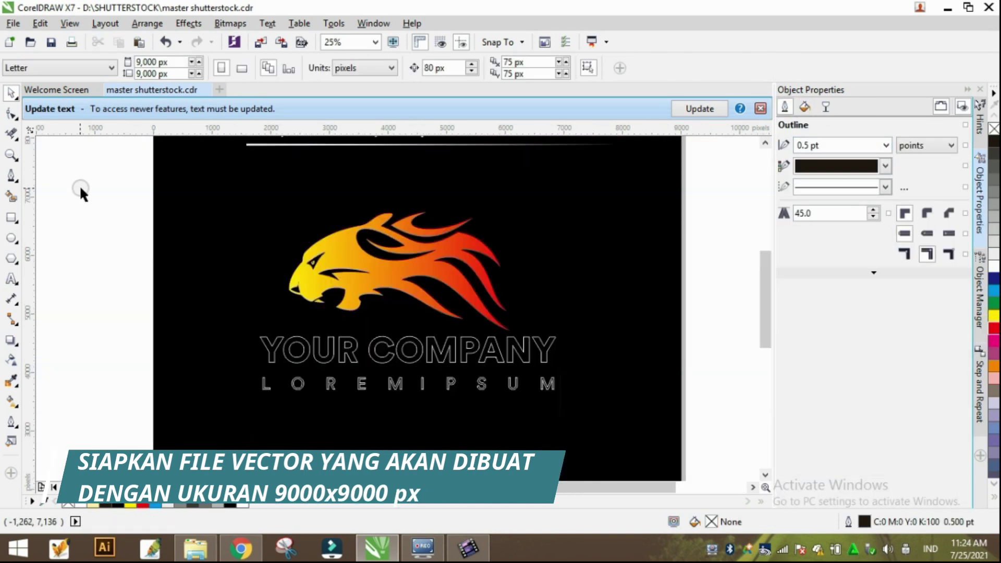
Step: Fill the highlight shape over the panther's forehead with black
left_click(334, 237)
left_click(993, 142)
left_click(108, 266)
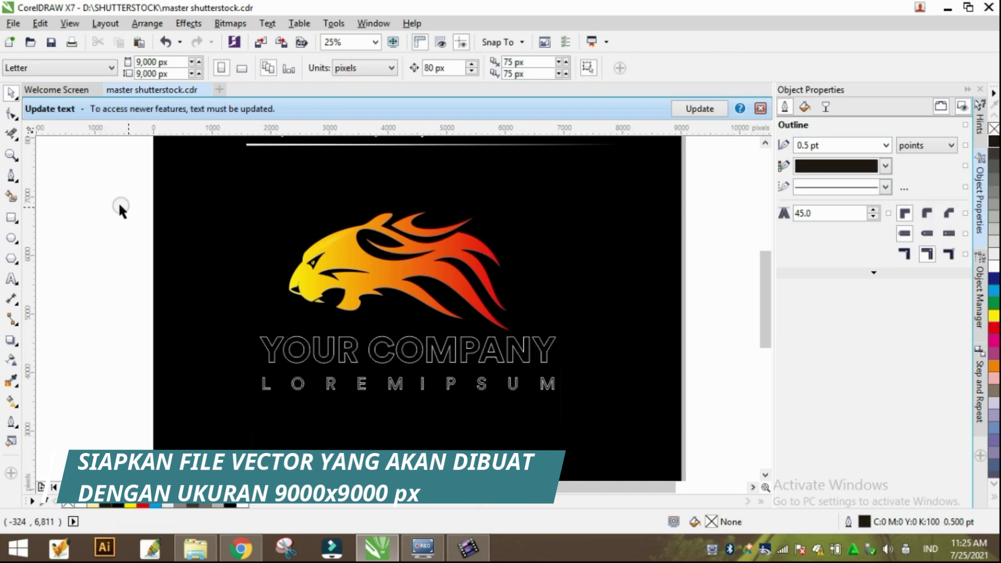
left_click(333, 236)
scroll(333, 237, "up", 1)
Step: Draw a flat ellipse about 2,606 × 219 px below the panther, set its transparency mode to Add and fill it red
left_click(12, 239)
left_click_drag(268, 381, 583, 416)
left_click(825, 107)
left_click(865, 145)
left_click(668, 166)
left_click(994, 327)
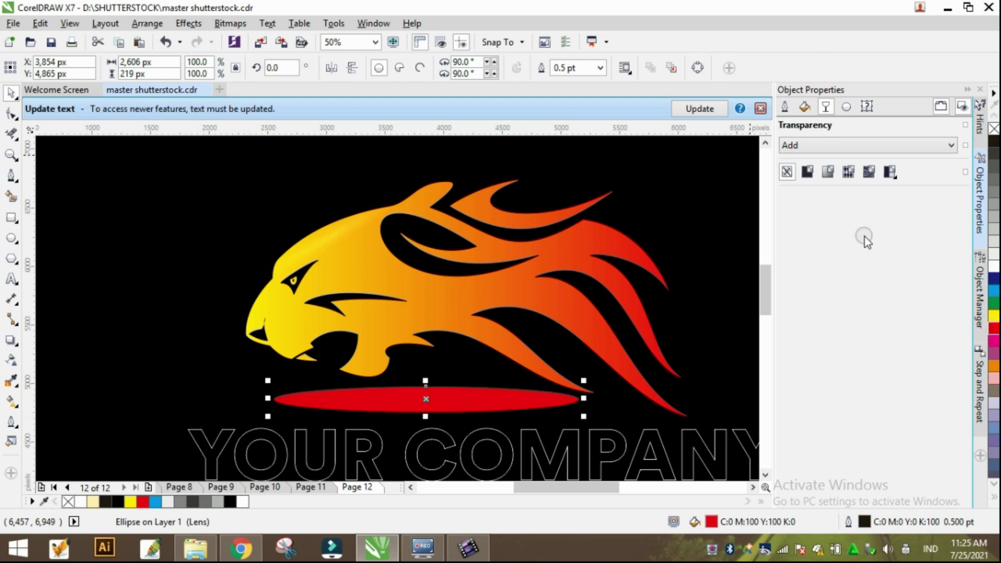
Step: Give the ellipse an elliptical fountain transparency, place it over the panther's body and recolour it black
left_click(827, 171)
left_click(889, 261)
left_click_drag(456, 402, 487, 320)
left_click(993, 166)
left_click(993, 142)
Step: Reposition and rotate the black highlight ellipse so that it slants along the panther's mane
left_click(476, 292)
mouse_move(448, 314)
left_mouse_down()
mouse_move(485, 287)
mouse_move(464, 317)
left_mouse_up()
left_click_drag(495, 251, 494, 275)
left_click(535, 298)
left_click_drag(654, 276, 632, 375)
left_click_drag(516, 305, 592, 326)
scroll(549, 301, "up", 1)
left_click_drag(547, 301, 569, 320)
scroll(469, 311, "down", 2)
Step: Place a highlight ellipse about 2,573 × 463 px over the panther's upper mane, rotated to about 350.8°
left_click_drag(541, 353, 558, 338)
scroll(509, 296, "up", 1)
left_click(505, 291)
left_click_drag(639, 404, 657, 376)
left_click_drag(524, 318, 523, 265)
left_click(508, 265)
left_click_drag(681, 346, 692, 304)
left_click_drag(480, 273, 470, 255)
scroll(525, 302, "down", 1)
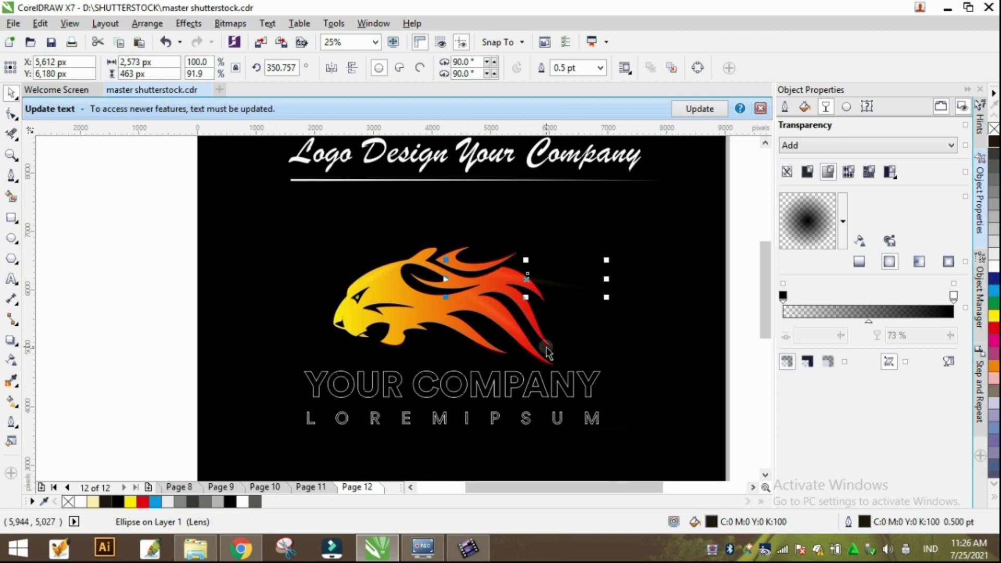
Step: Shrink the highlight ellipse over the panther's lower mane to about 1,358 × 1,010 px
scroll(450, 326, "up", 1)
left_click_drag(305, 215, 391, 280)
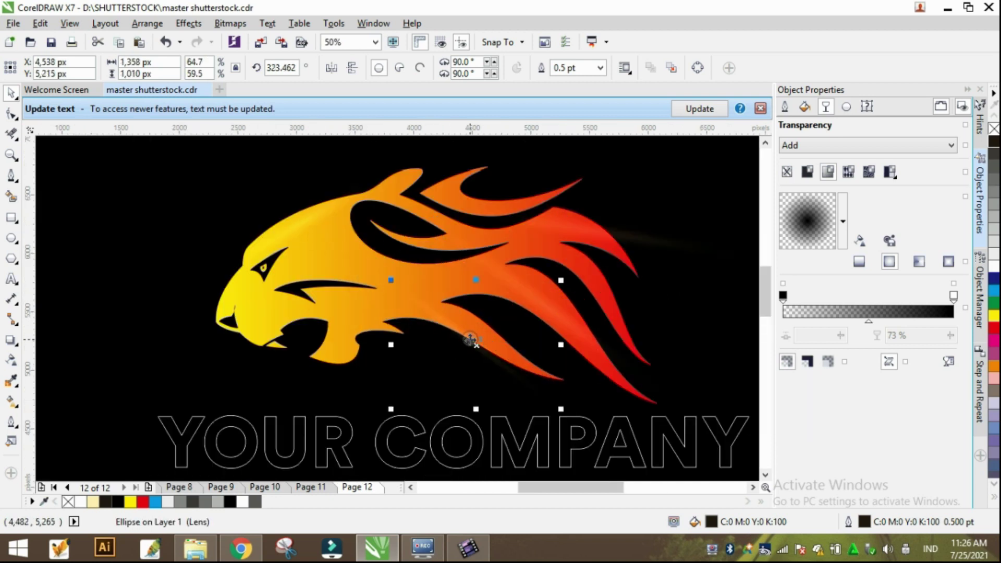
scroll(502, 352, "up", 1)
scroll(461, 343, "down", 1)
Step: Resize the highlight on the rear mane strands to about 1,588 × 1,181 px and shift it slightly upward
left_click(515, 293)
left_click_drag(406, 212, 459, 246)
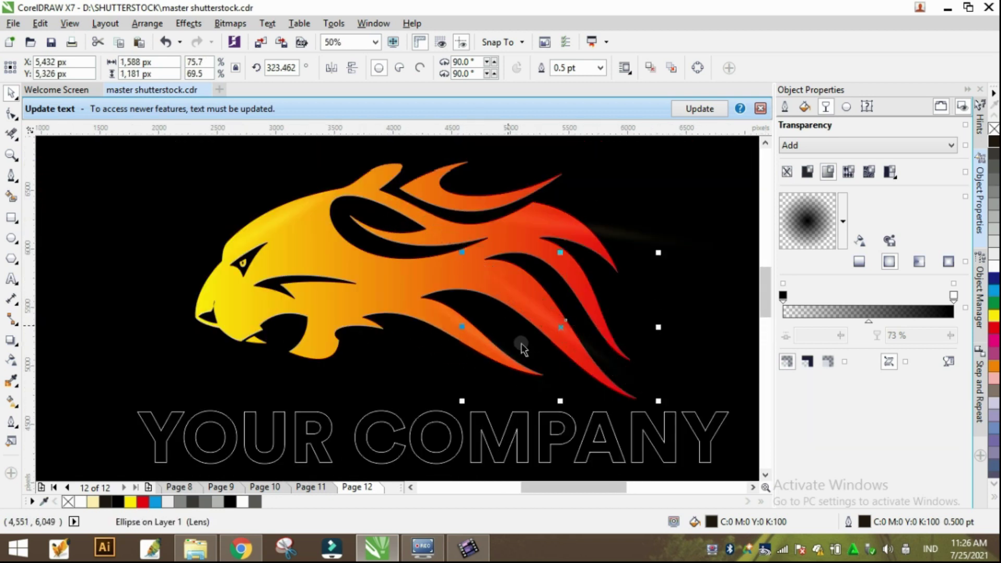
scroll(564, 334, "up", 1)
left_click_drag(558, 326, 569, 313)
left_click(569, 316)
scroll(573, 324, "down", 1)
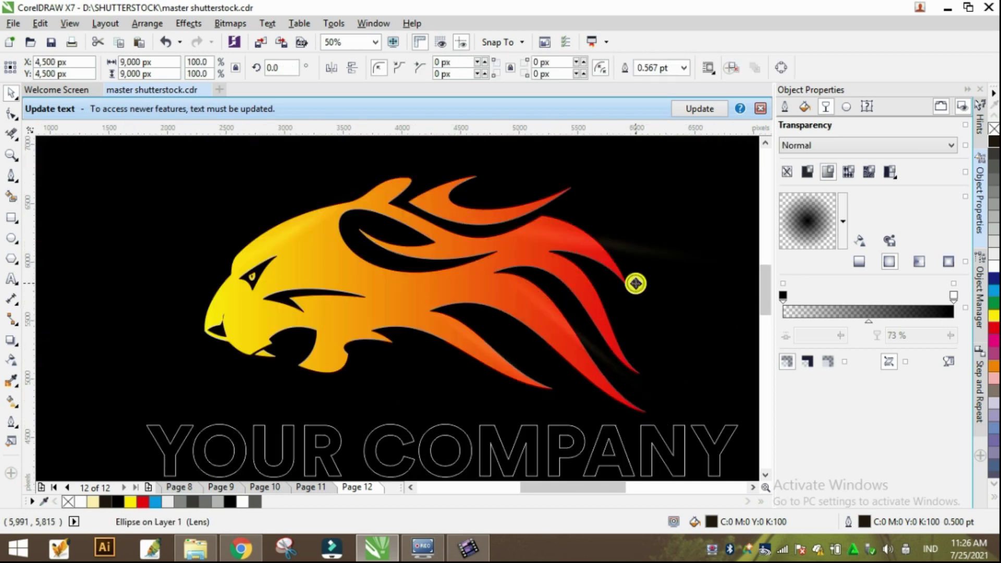
Step: Fill the YOUR COMPANY and LOREMIPSUM text lines with white
scroll(634, 287, "down", 1)
left_click(554, 365)
left_click(580, 402)
left_click(993, 259)
left_click_drag(114, 275, 294, 442)
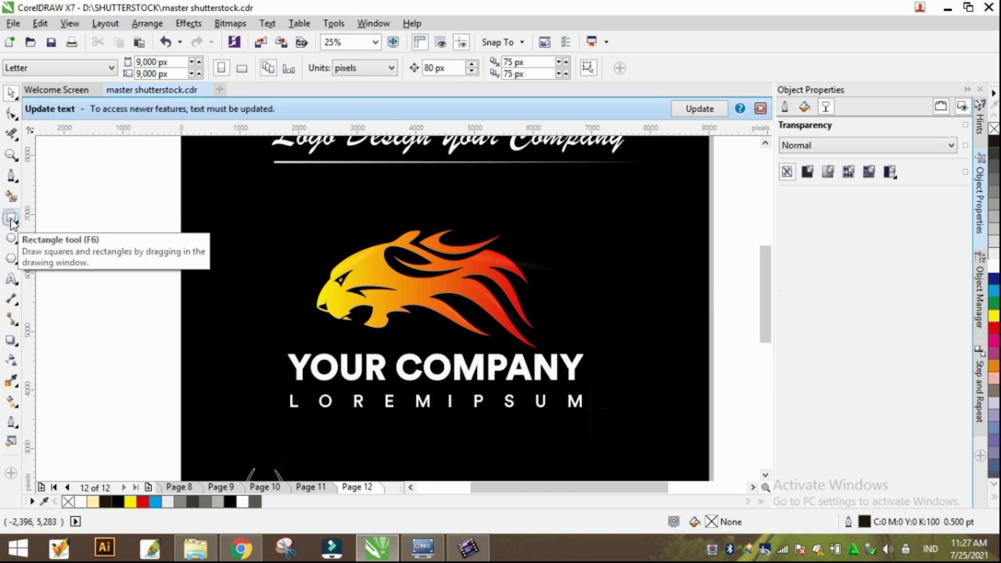
Step: Show the page in wireframe view to reveal the thin crossed sparkle ellipses
left_click(11, 238)
scroll(278, 418, "up", 1)
left_click(70, 23)
left_click(90, 52)
scroll(218, 169, "down", 1)
left_click(11, 93)
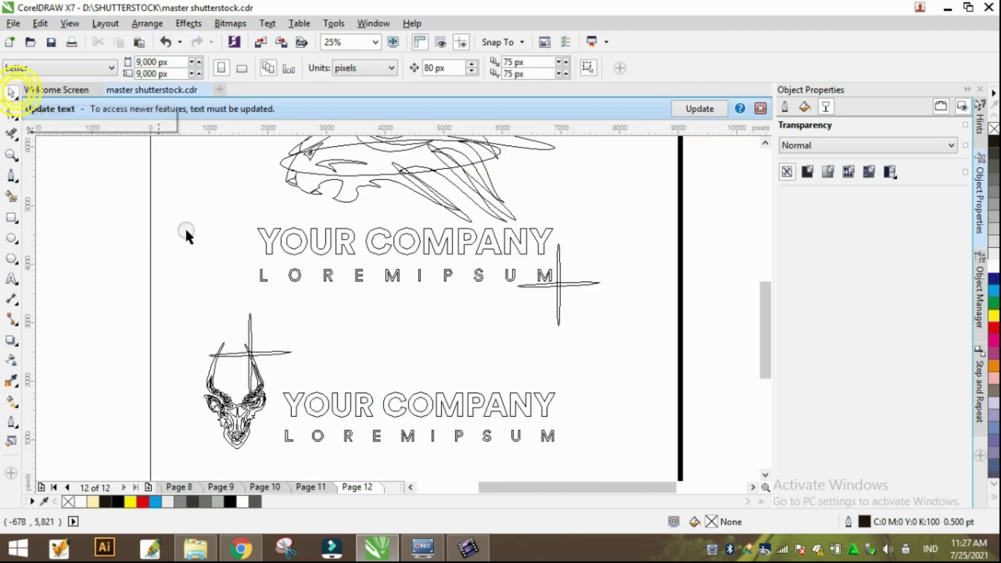
Step: Move the sparkle cross beside the panther logo's text upward and return to the full-colour view
left_click(251, 355)
left_click(571, 284, "shift")
left_click_drag(580, 283, 581, 217)
left_click(70, 24)
left_click(91, 101)
left_click(993, 145)
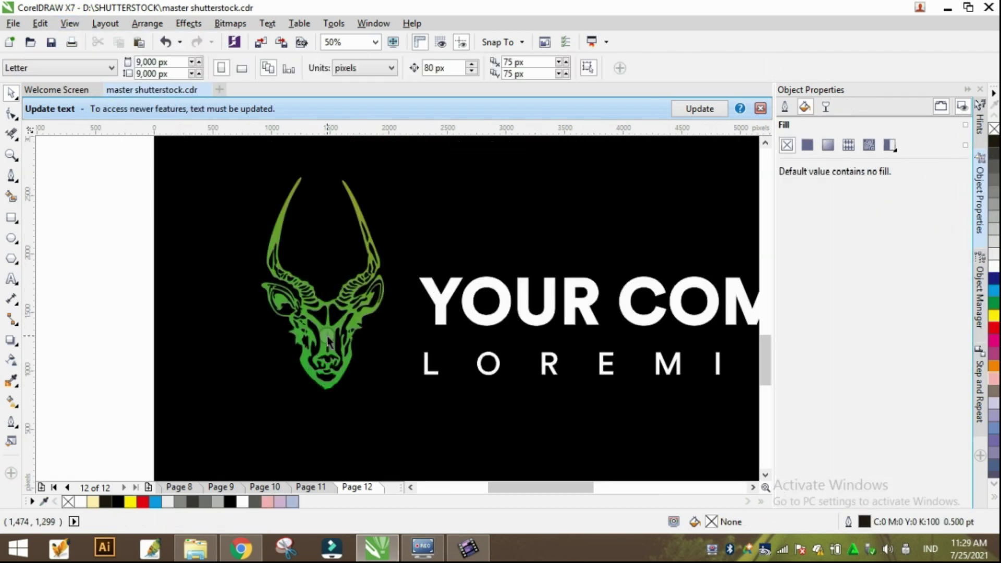
Step: Shift the midpoint of the antelope head's gradient and set its olive colour node to C25 M0 Y95 K0
left_click(304, 285)
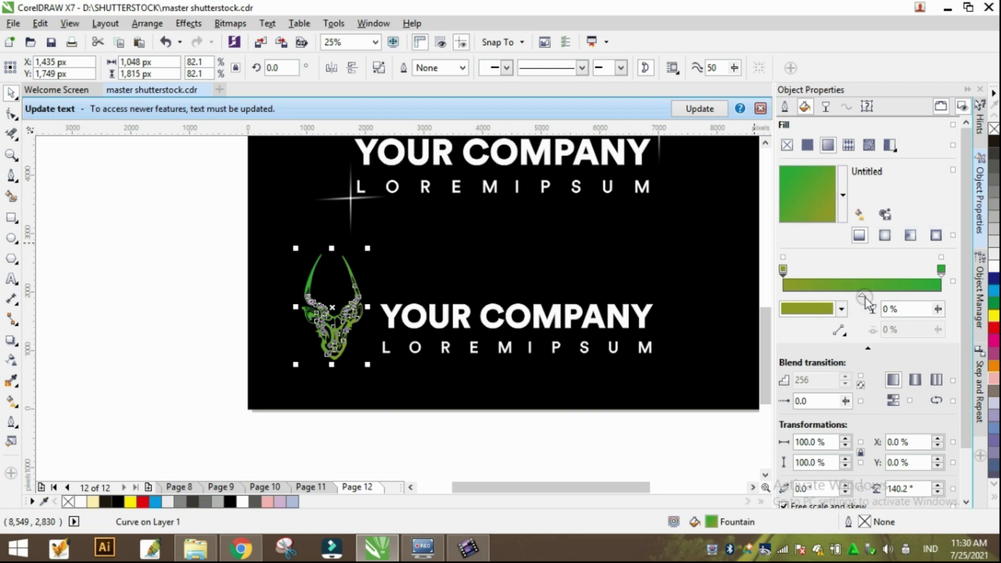
left_click_drag(861, 286, 843, 290)
left_click(783, 270)
left_click_drag(842, 409, 849, 391)
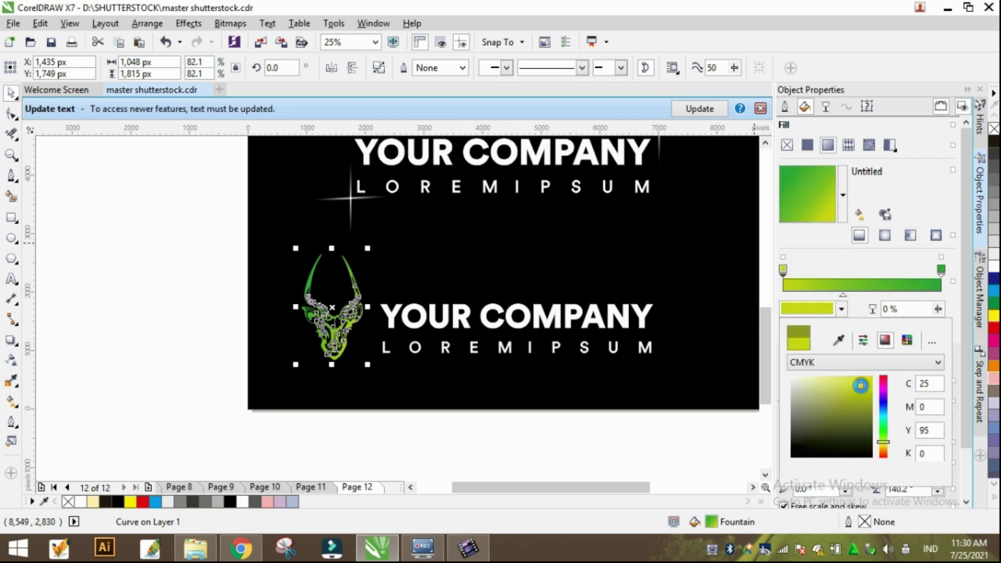
left_click(179, 262)
Step: Fill the YOUR COMPANY text beside the antelope with the green sampled from its horn, C71 M0 Y100 K0
left_click(415, 320)
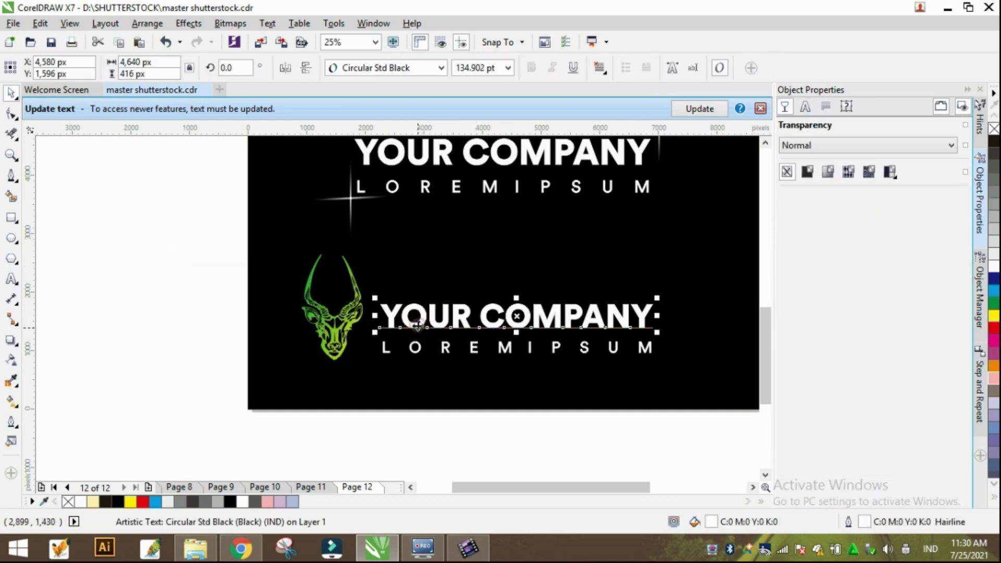
left_click(805, 106)
left_click(930, 212)
left_click(886, 243)
left_click(311, 276)
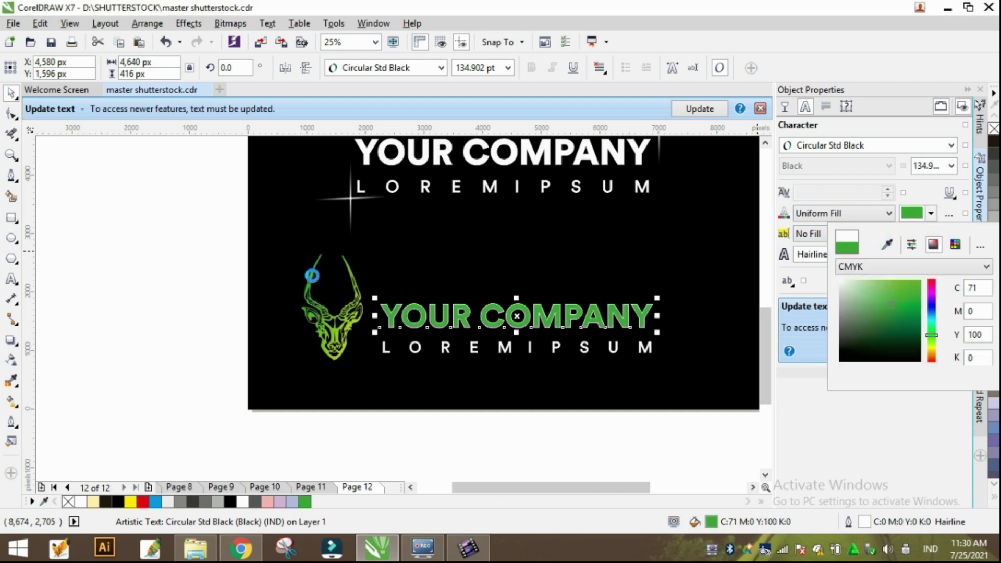
Step: Set the outline width of the green YOUR COMPANY text to 3.0 pt
left_click(888, 254)
left_click(892, 274)
left_click(889, 254)
left_click(889, 347)
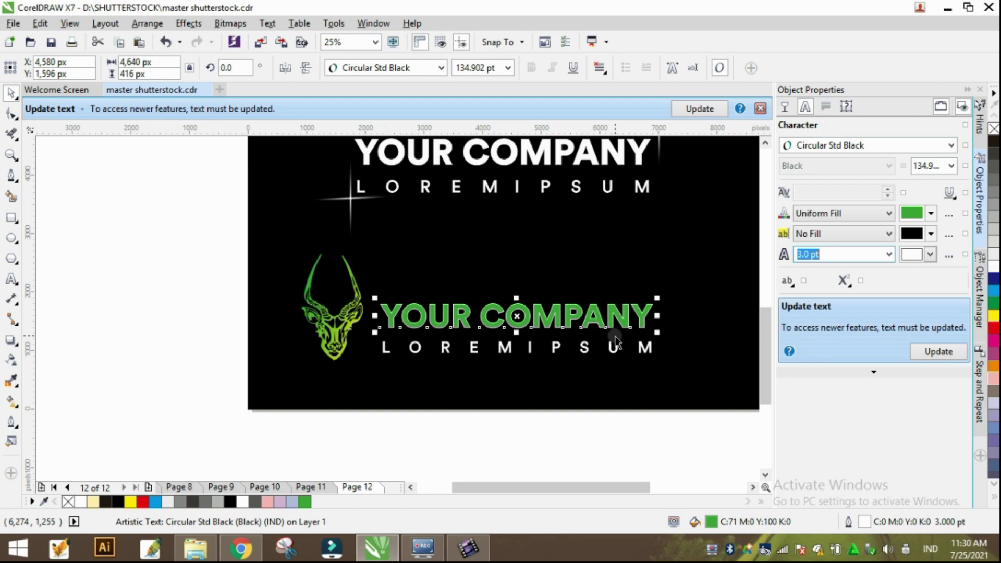
Step: Give the green YOUR COMPANY text a uniform grey background fill and a white 8.0 pt outline
left_click(888, 234)
left_click(834, 254)
left_click(930, 234)
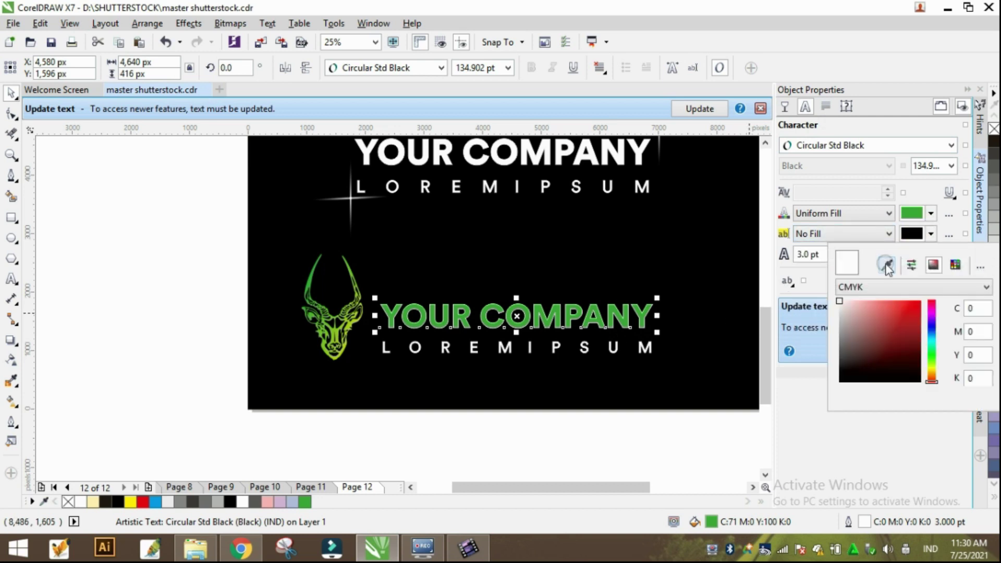
scroll(551, 328, "up", 3)
left_click(889, 254)
left_click(881, 370)
left_click(888, 254)
left_click(882, 368)
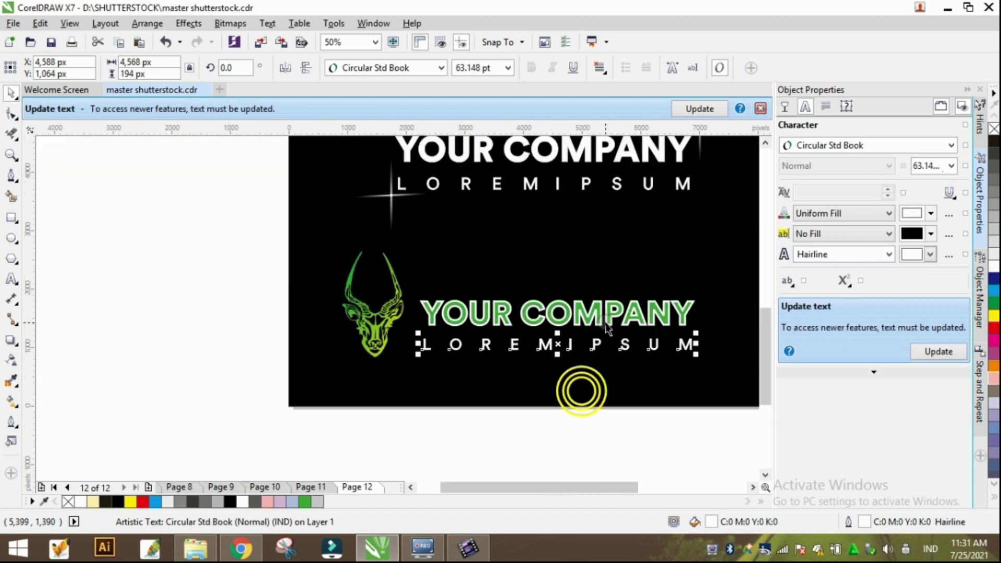
left_click(519, 350)
left_click(505, 328)
scroll(348, 253, "down", 1)
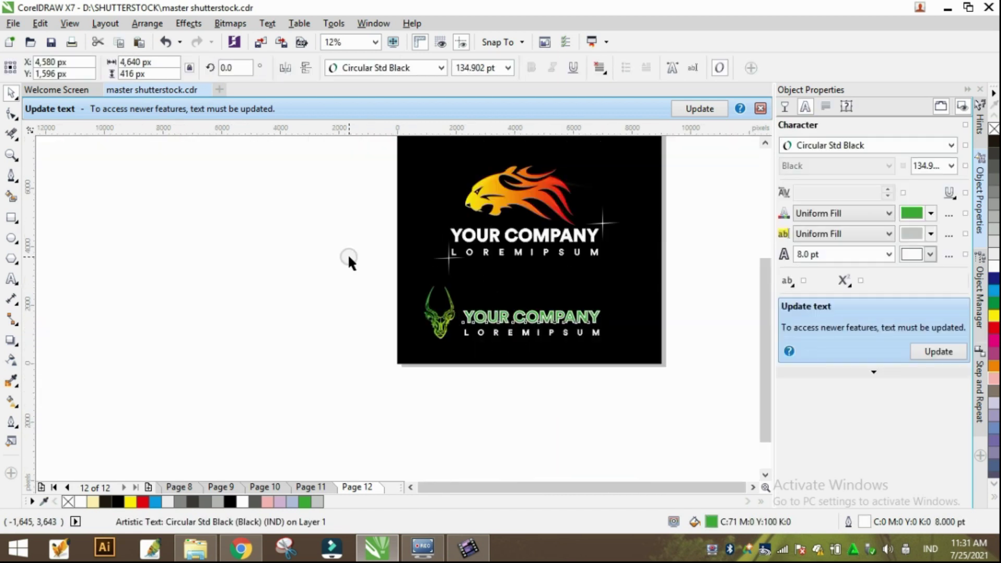
Step: Copy the highlight ellipse from the panther's head onto the antelope's face
left_click(487, 196)
left_click_drag(449, 326, 439, 323)
scroll(439, 324, "up", 2)
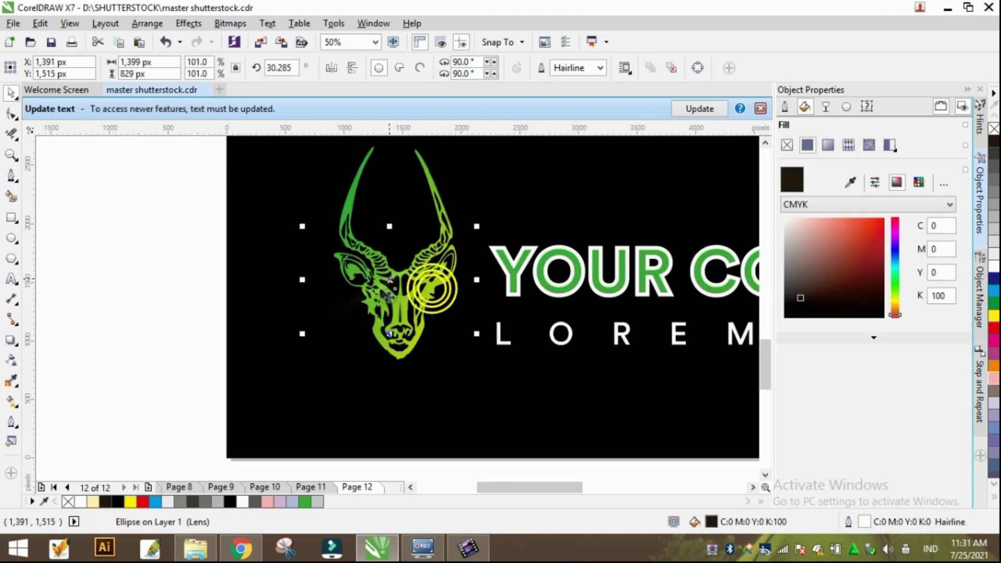
scroll(394, 281, "down", 1)
Step: Place a copy of the antelope's highlight ellipse over the green YOUR COMPANY text
left_click_drag(409, 281, 664, 286)
scroll(435, 284, "up", 1)
scroll(365, 276, "down", 1)
scroll(463, 281, "up", 1)
left_click_drag(500, 282, 514, 279)
scroll(514, 281, "down", 1)
Step: Stretch the text highlight ellipse to about 4,873 × 364 px and fill it with green C100 M0 Y100 K0
left_click_drag(639, 272, 651, 272)
scroll(500, 286, "up", 1)
scroll(498, 288, "up", 1)
left_click_drag(498, 287, 498, 273)
scroll(469, 286, "down", 1)
scroll(447, 396, "down", 1)
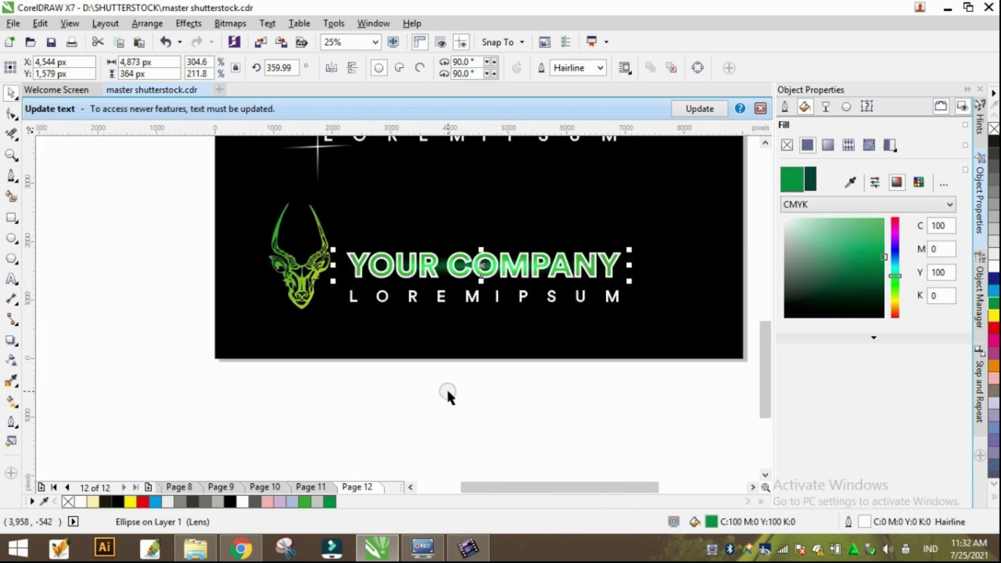
left_click(447, 396)
Step: Copy the left sparkle group down to the antelope logo's company text
scroll(389, 375, "down", 1)
left_click(360, 264)
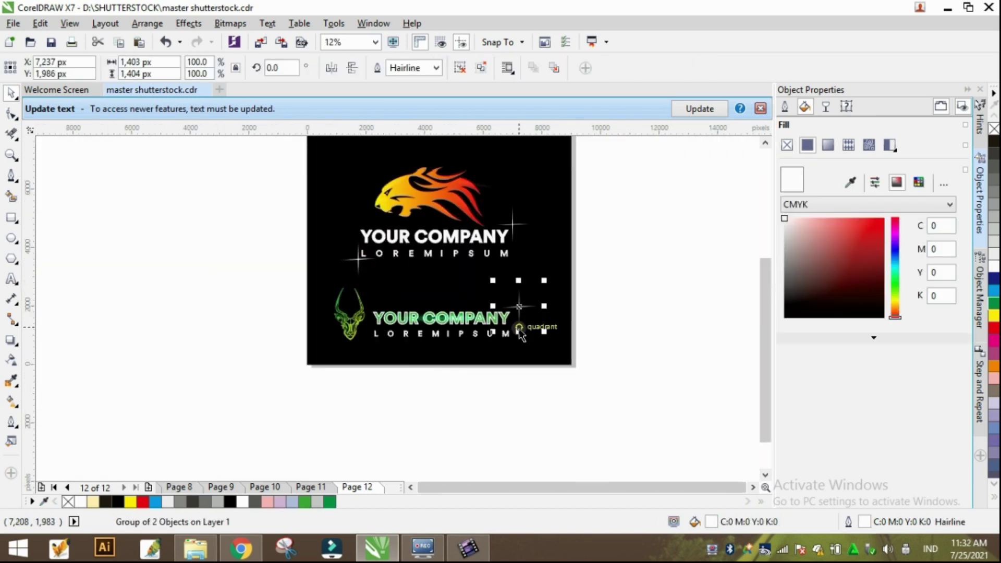
scroll(520, 331, "up", 2)
scroll(541, 308, "down", 2)
left_click_drag(534, 291, 457, 287)
Step: Position the copied sparkle between the antelope's horns, above its forehead
scroll(458, 307, "up", 2)
scroll(460, 308, "down", 1)
left_click(338, 414)
left_click_drag(256, 429, 639, 279)
scroll(465, 344, "up", 1)
left_click(458, 261)
scroll(435, 276, "down", 1)
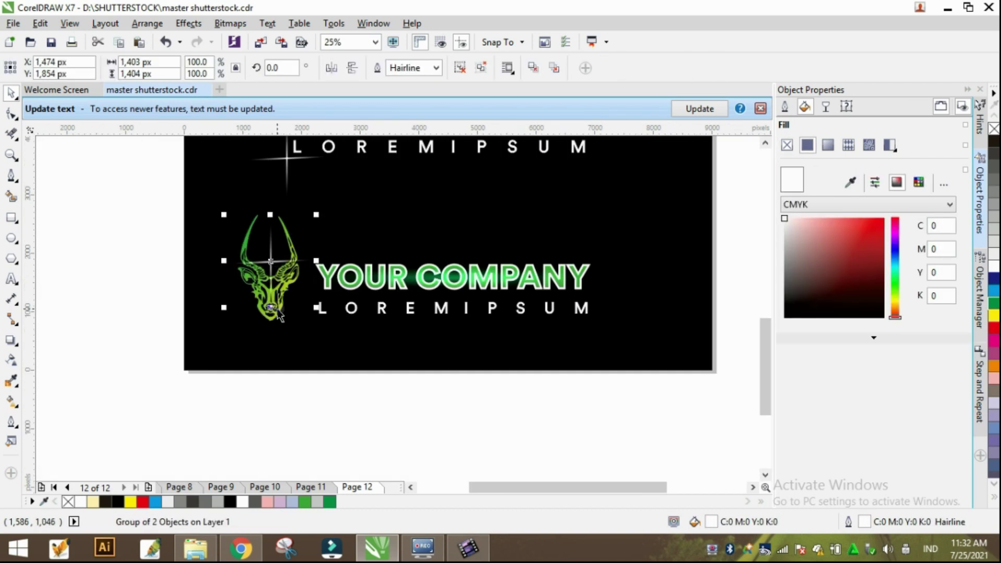
left_click(129, 269)
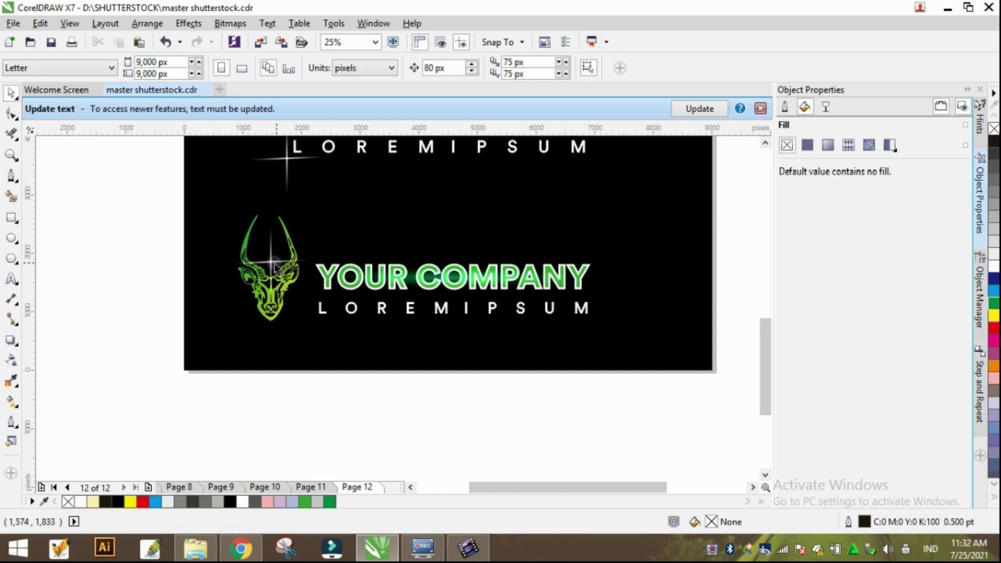
Step: Scale the antelope's sparkle down to about 680 × 680 px
scroll(268, 264, "up", 1)
left_click_drag(338, 318, 312, 297)
left_click(118, 260)
scroll(132, 261, "down", 1)
scroll(145, 297, "up", 1)
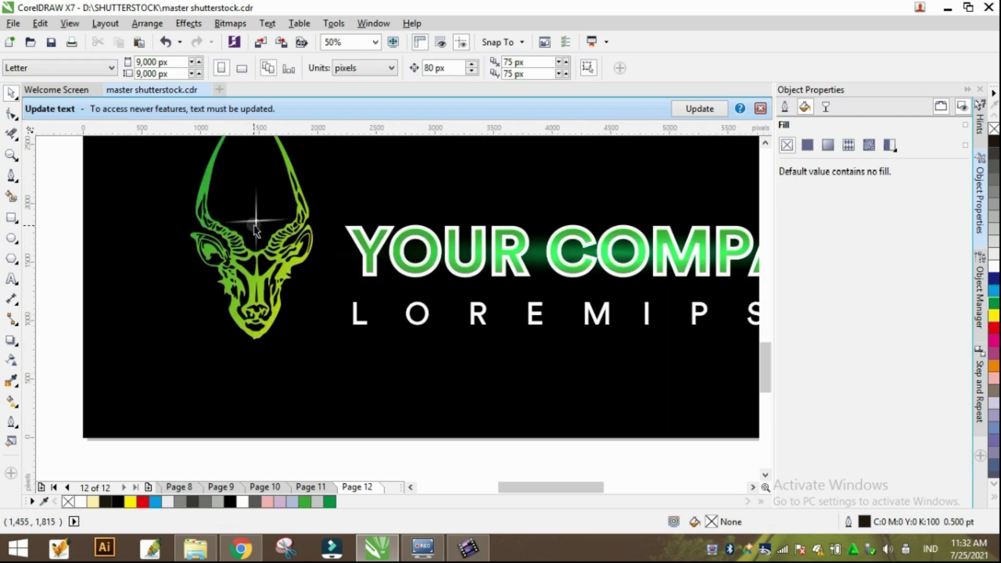
Step: Try to move the small sparkle down onto the antelope's face, and undo the change
scroll(254, 221, "up", 1)
left_click_drag(258, 217, 260, 340)
key("ctrl+z")
scroll(339, 304, "down", 2)
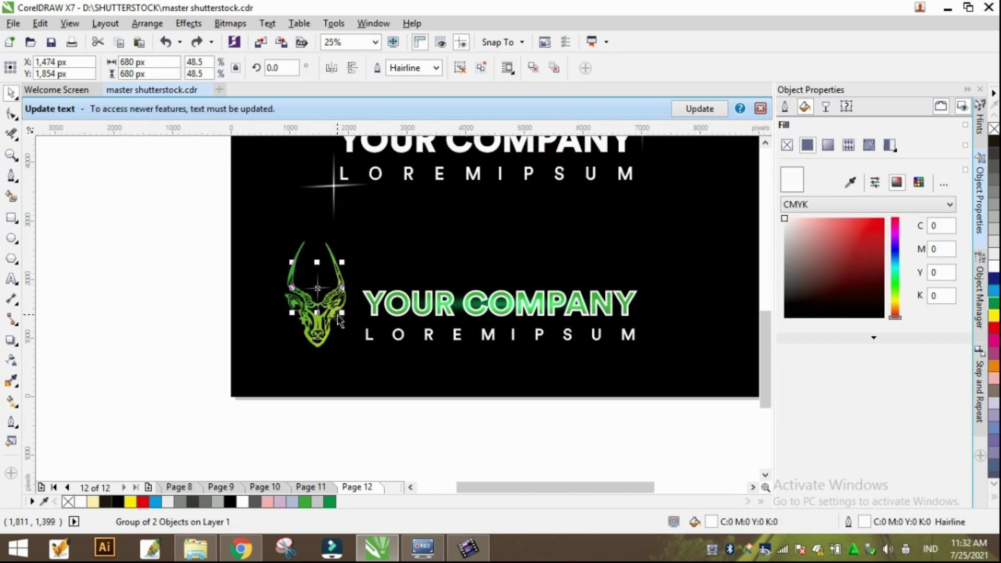
left_click(431, 393)
Step: Inspect the title, the panther logo's text lines and the sparkles around them
scroll(430, 391, "down", 2)
scroll(400, 250, "up", 2)
left_click(408, 225)
scroll(417, 224, "down", 1)
scroll(403, 375, "up", 1)
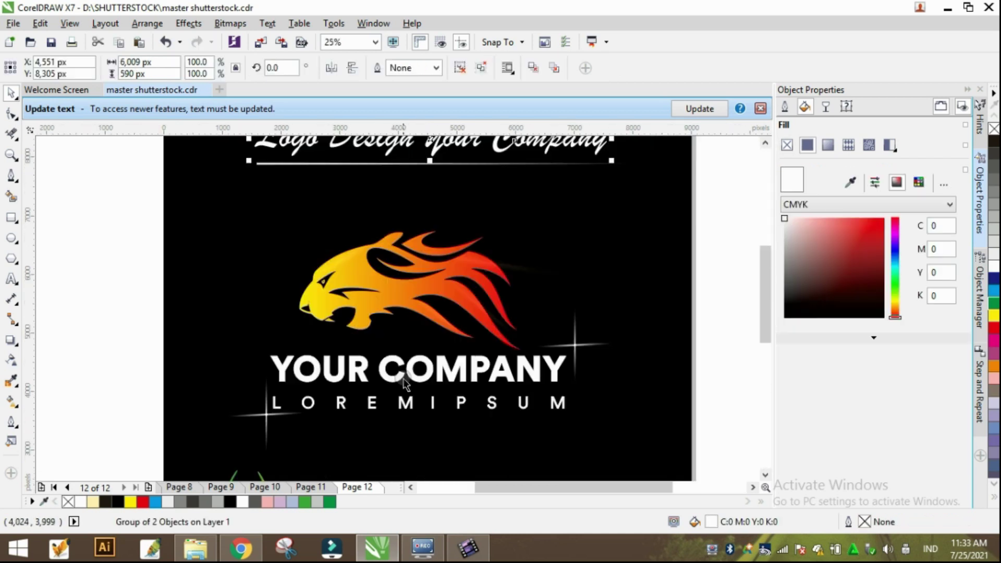
left_click(403, 376)
left_click(408, 403, "shift")
scroll(374, 431, "down", 1)
left_click(373, 441)
scroll(371, 443, "up", 1)
left_click(395, 419)
left_click(550, 303)
left_click(544, 273, "shift")
scroll(544, 273, "up", 2)
left_click(581, 244)
left_click(581, 244)
scroll(591, 270, "down", 2)
Step: Enlarge the antelope logo together with its company text and adjust its placement on the page
left_click(449, 428)
scroll(449, 428, "down", 1)
left_click_drag(327, 421, 546, 310)
left_click_drag(527, 381, 548, 392)
left_click_drag(547, 318, 566, 313)
left_click_drag(363, 360, 359, 361)
Step: Move the panther logo with its text and sparkles slightly upward
left_click_drag(259, 193, 563, 313)
left_click_drag(450, 248, 452, 240)
left_click(632, 237)
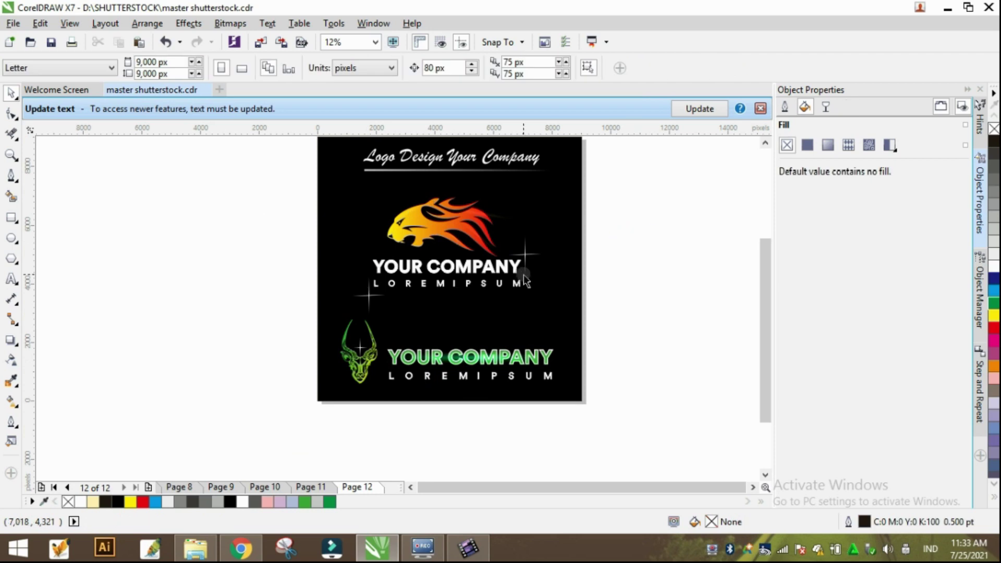
scroll(524, 274, "down", 1)
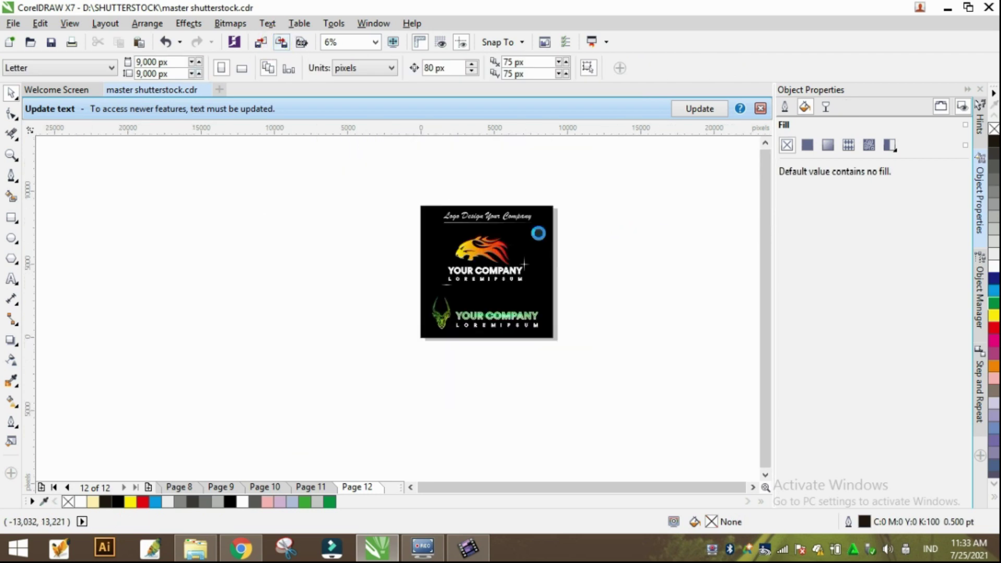
Step: Start exporting the document and choose the SHUTTERSTOCK folder on drive D as the destination
key("ctrl+e")
left_click(636, 89)
scroll(706, 209, "down", 10)
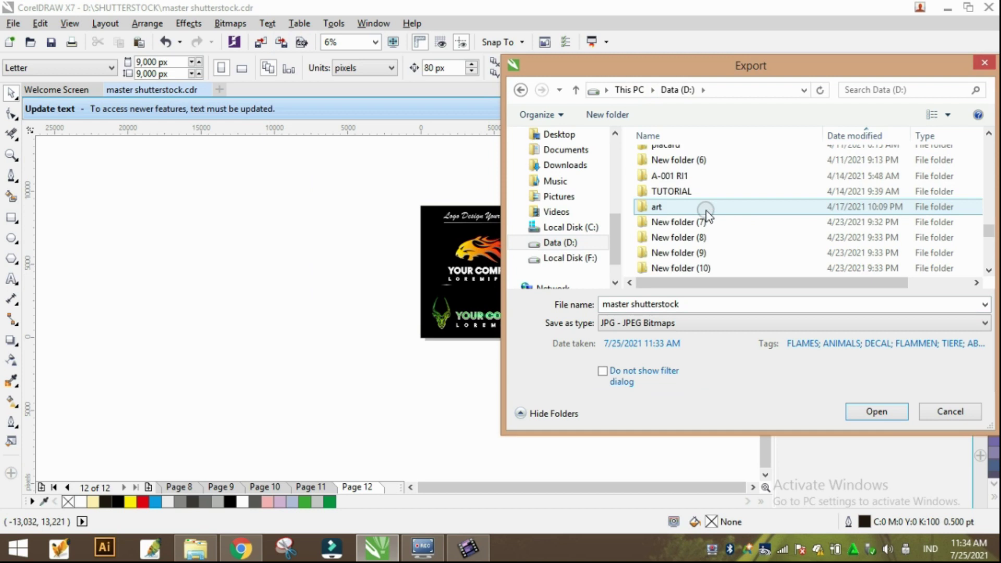
left_click(707, 268)
double_click(707, 268)
Step: Export the artwork in EPS - Encapsulated PostScript format under the file name COMPANY LOGO
left_click(833, 322)
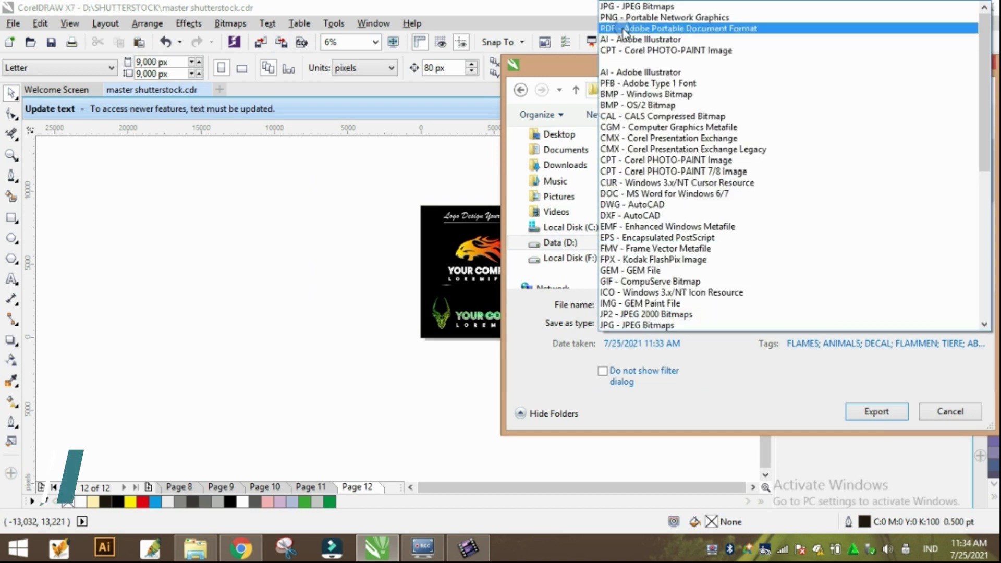
left_click(664, 158)
double_click(672, 305)
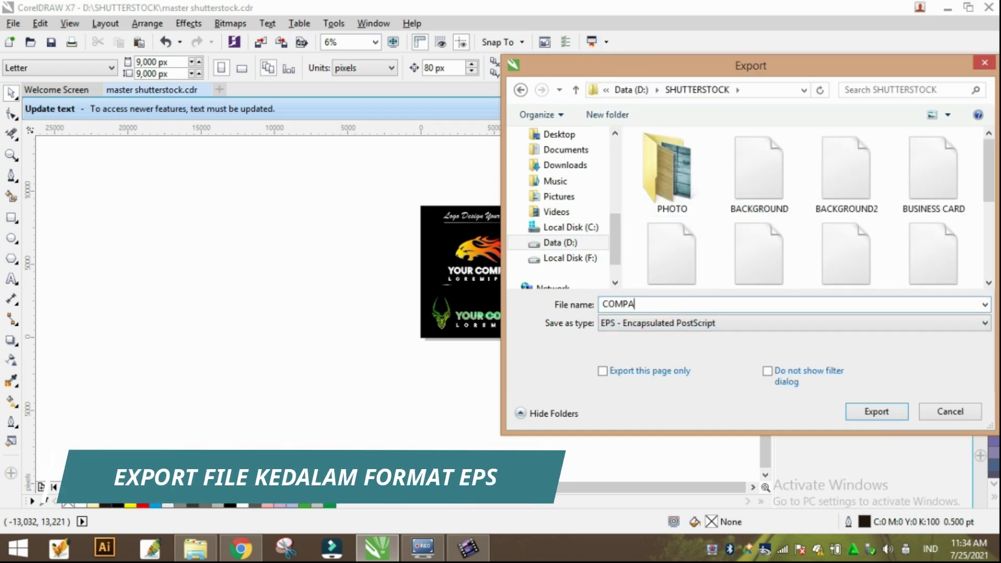
left_click(883, 416)
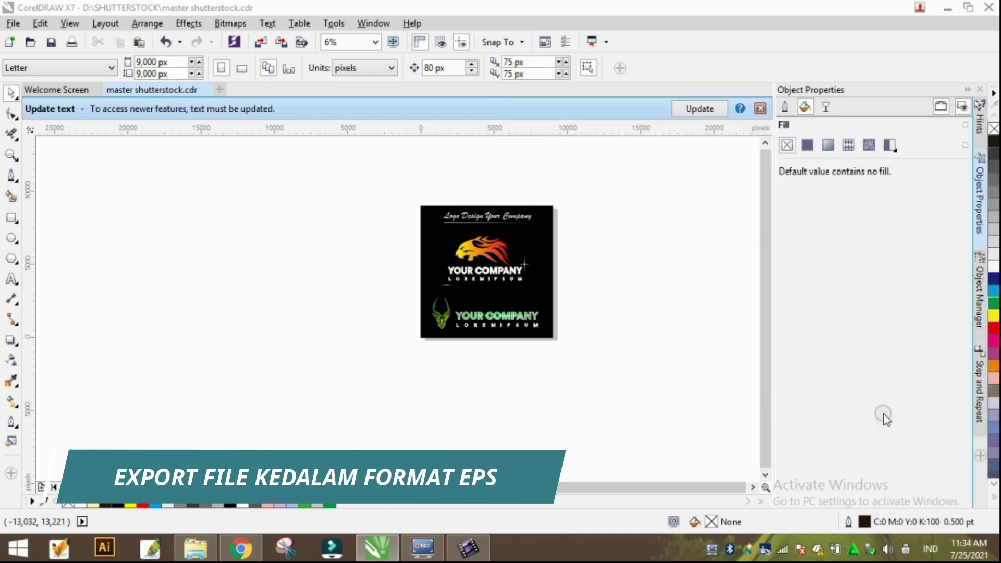
left_click(498, 184)
left_click(498, 184)
left_click(546, 420)
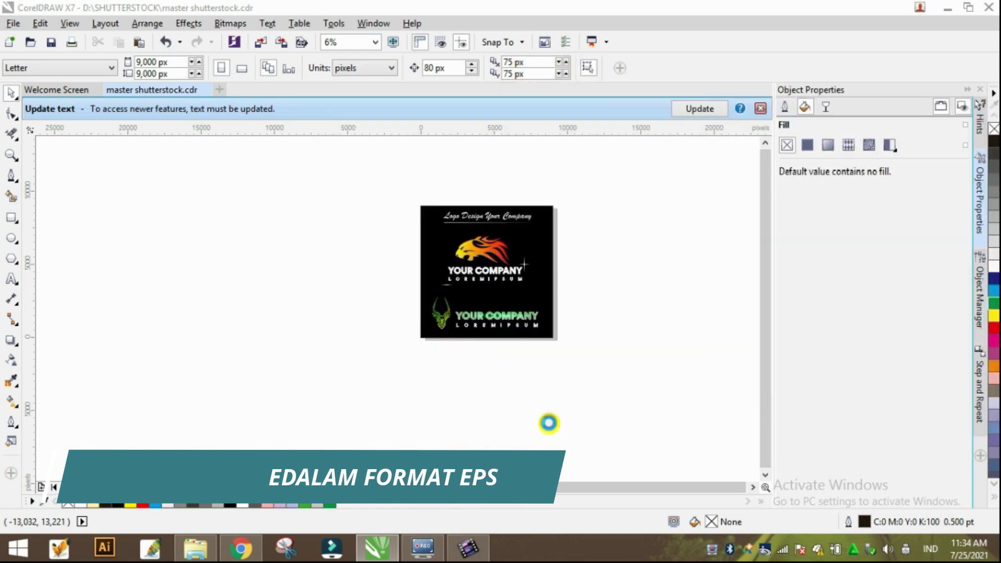
left_click_drag(386, 187, 570, 357)
left_click(375, 41)
left_click(346, 66)
left_click(674, 241)
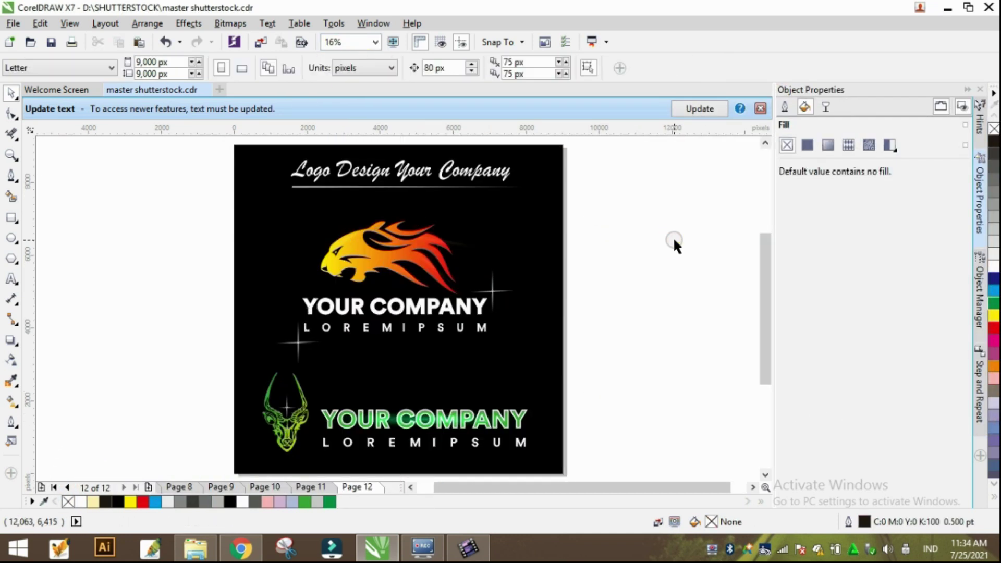
Step: Switch to Chrome, open the Shutterstock contributor dashboard and start a content upload
left_click(240, 547)
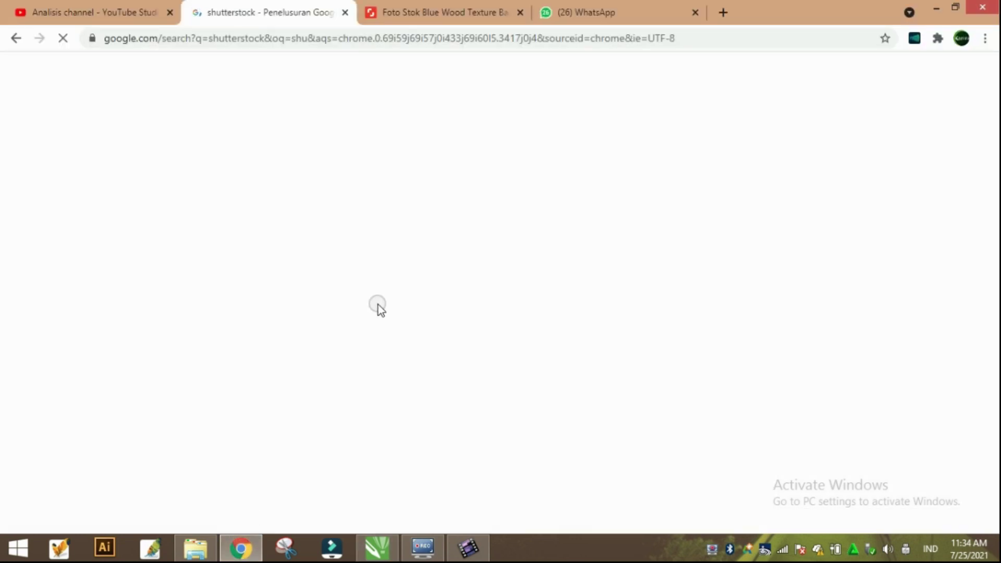
left_click(175, 521)
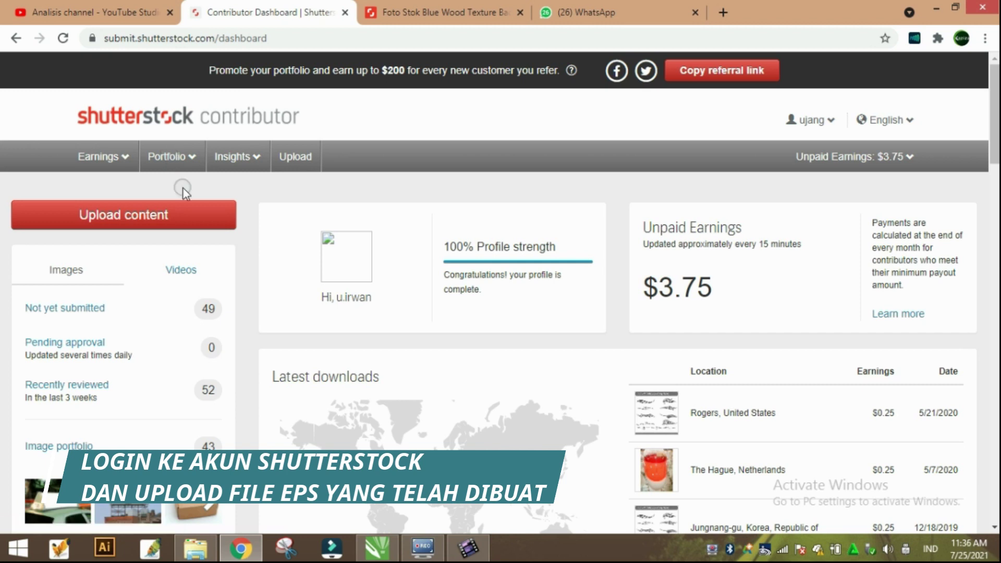
left_click(156, 214)
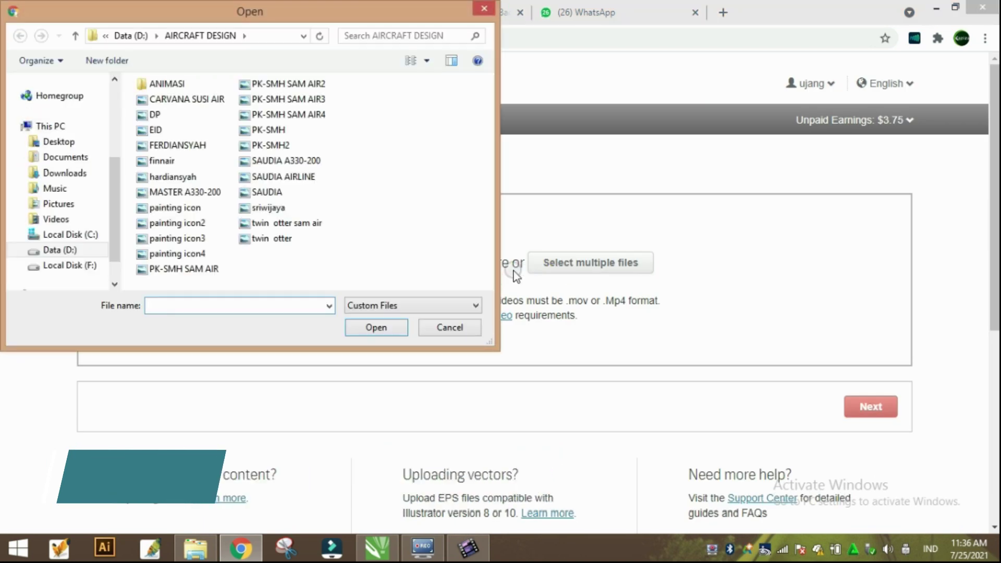
Step: Upload the COMPANY LOGO EPS file from the SHUTTERSTOCK folder on drive D
scroll(243, 250, "down", 1)
double_click(236, 241)
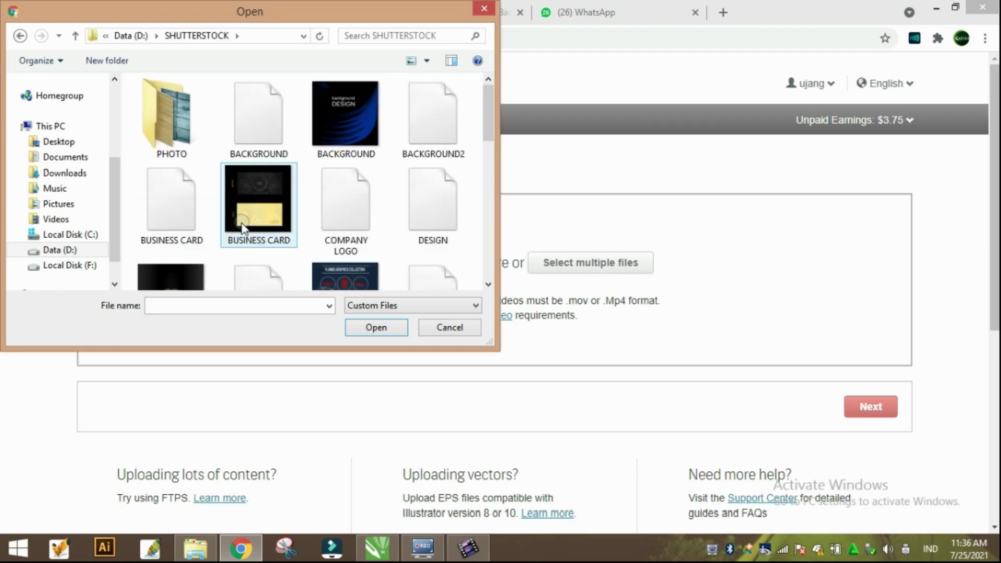
left_click_drag(488, 284, 488, 284)
left_click_drag(488, 235, 462, 94)
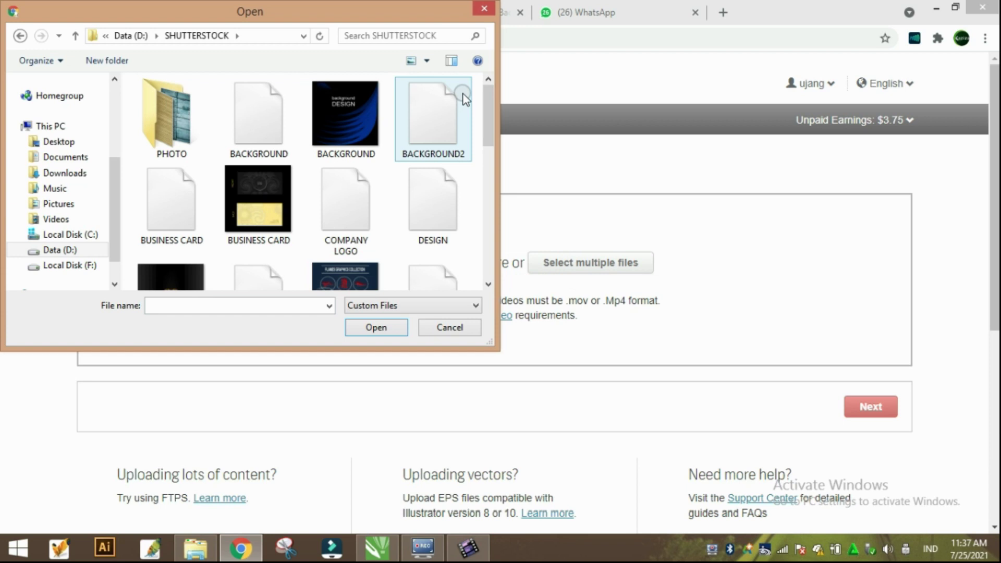
left_click(348, 192)
left_click(376, 330)
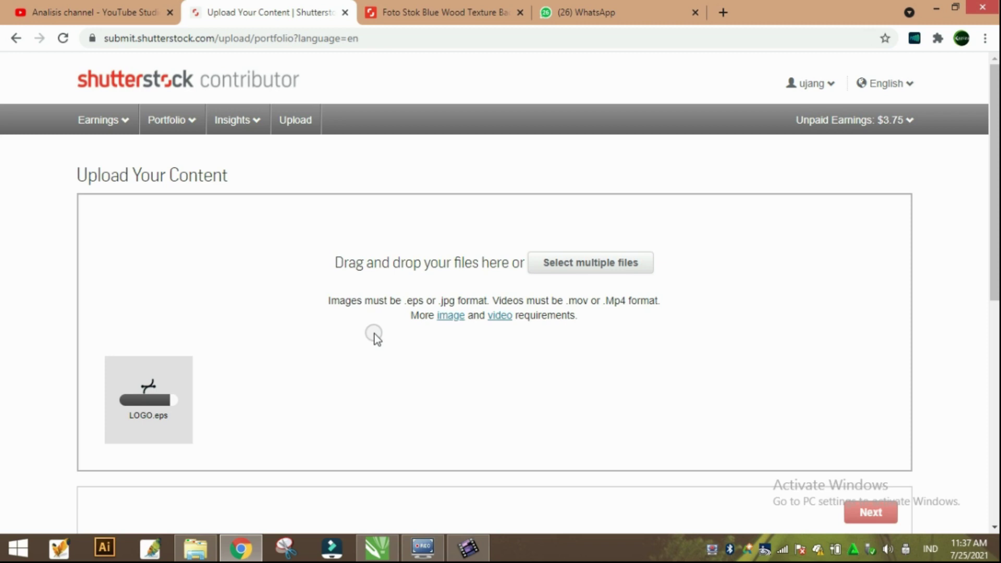
Step: Proceed from the upload to the content submission page and load the newly processed file
scroll(396, 151, "down", 2)
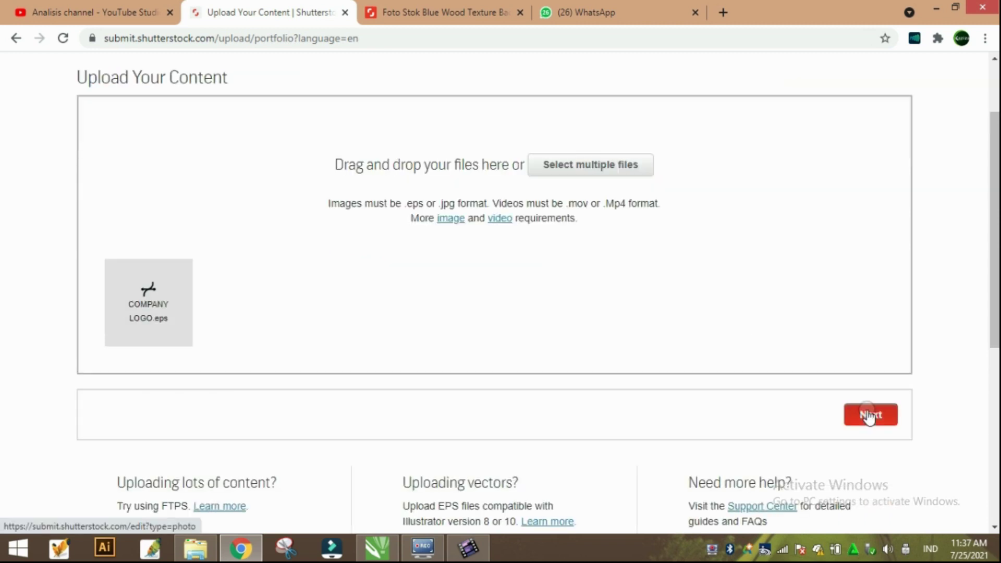
left_click(869, 414)
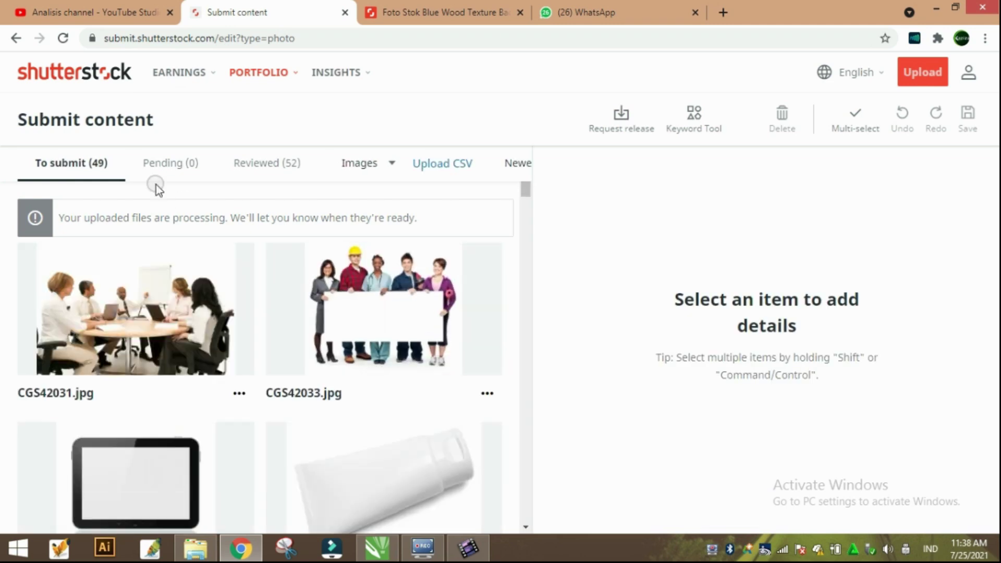
left_click(190, 216)
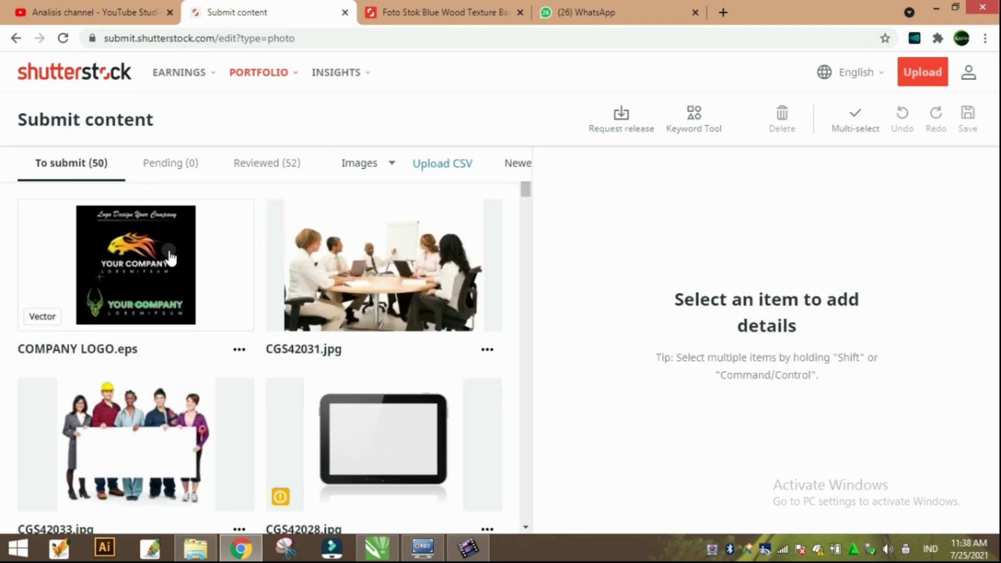
Step: Select COMPANY LOGO.eps and enter the description "company logo design, simple and elegan"
left_click(167, 251)
left_click(699, 342)
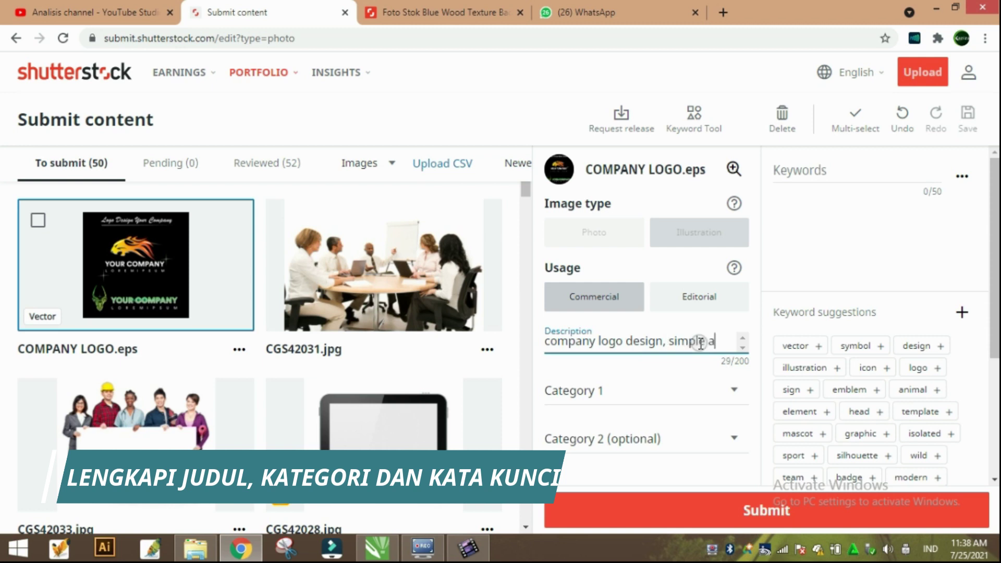
type("elegan")
Step: Set the logo's first category to Signs/Symbols and its second category to Business/Finance
left_click(727, 409)
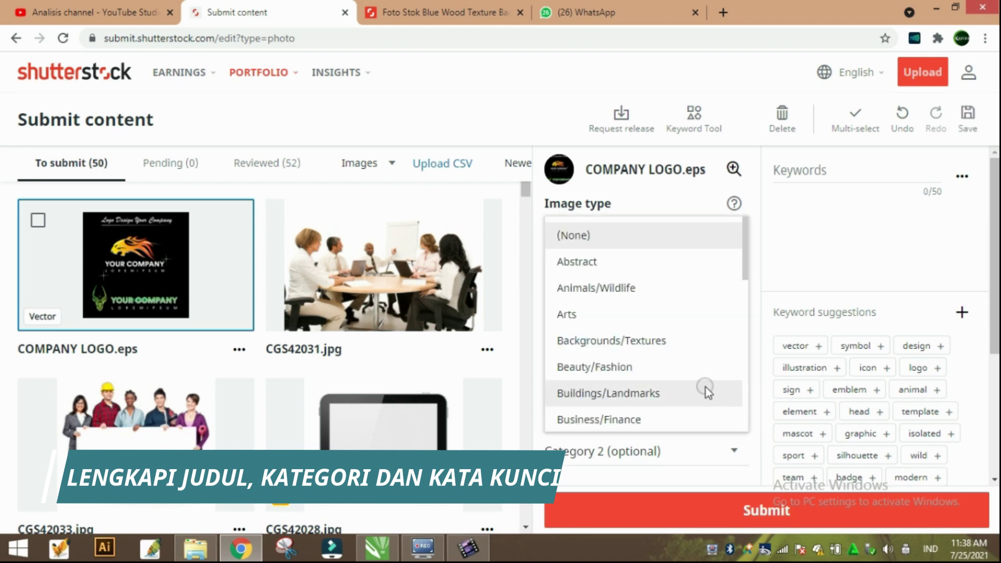
scroll(721, 364, "down", 10)
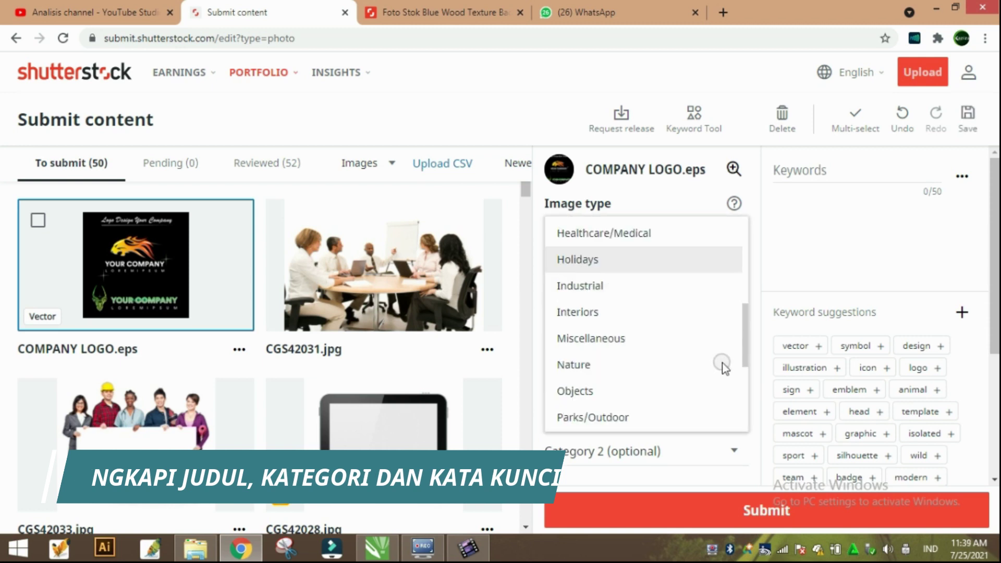
left_click(680, 329)
left_click(658, 449)
scroll(671, 385, "down", 9)
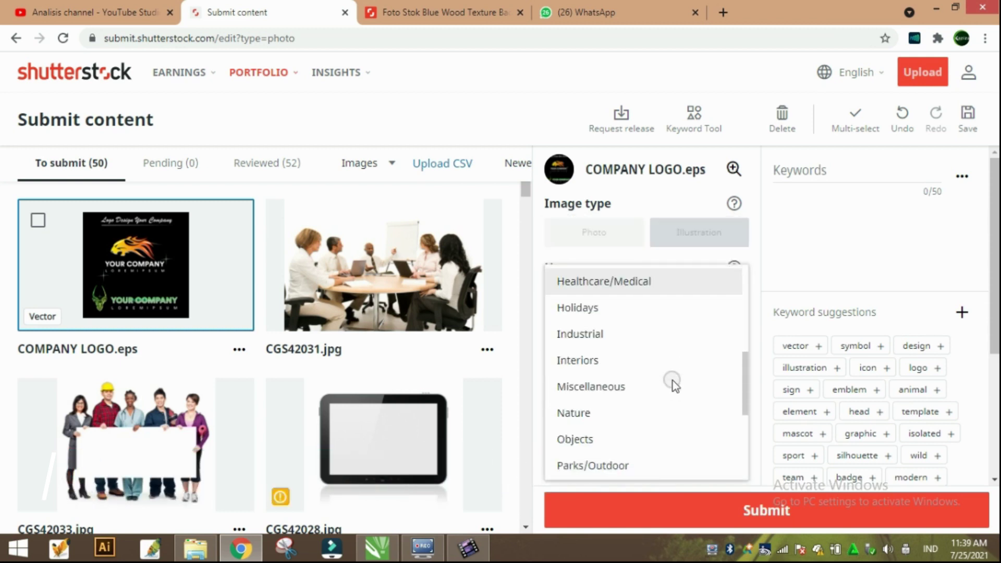
scroll(671, 383, "down", 3)
scroll(665, 359, "up", 7)
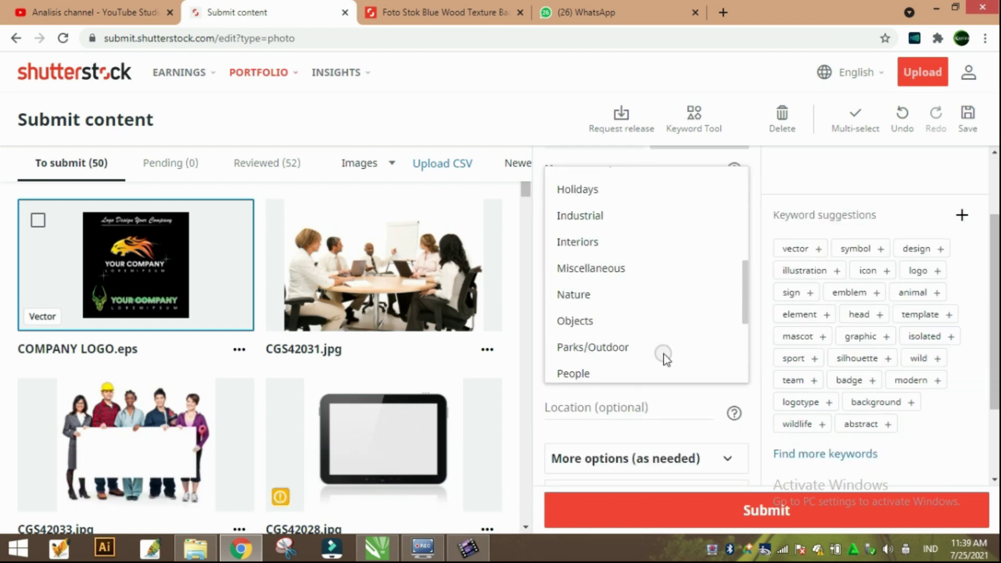
left_click(636, 252)
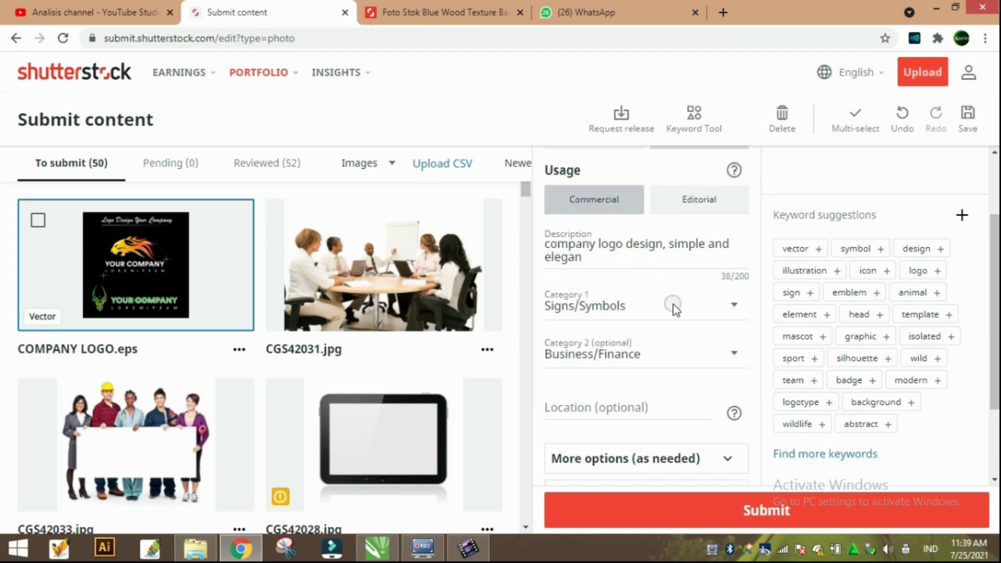
Step: Add all of the suggested keywords to COMPANY LOGO.eps
scroll(840, 405, "down", 2)
scroll(867, 313, "up", 4)
scroll(882, 334, "down", 2)
left_click(964, 216)
Step: In the Keyword tool, select the Panther, Dragon and orange Company logos and add all most relevant keywords
left_click(850, 338)
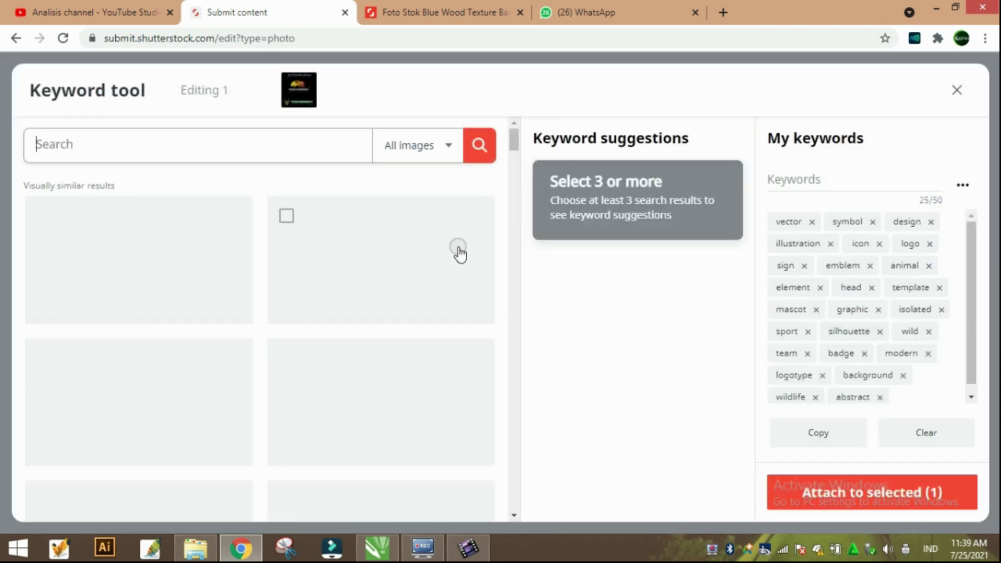
left_click(171, 376)
left_click(168, 301)
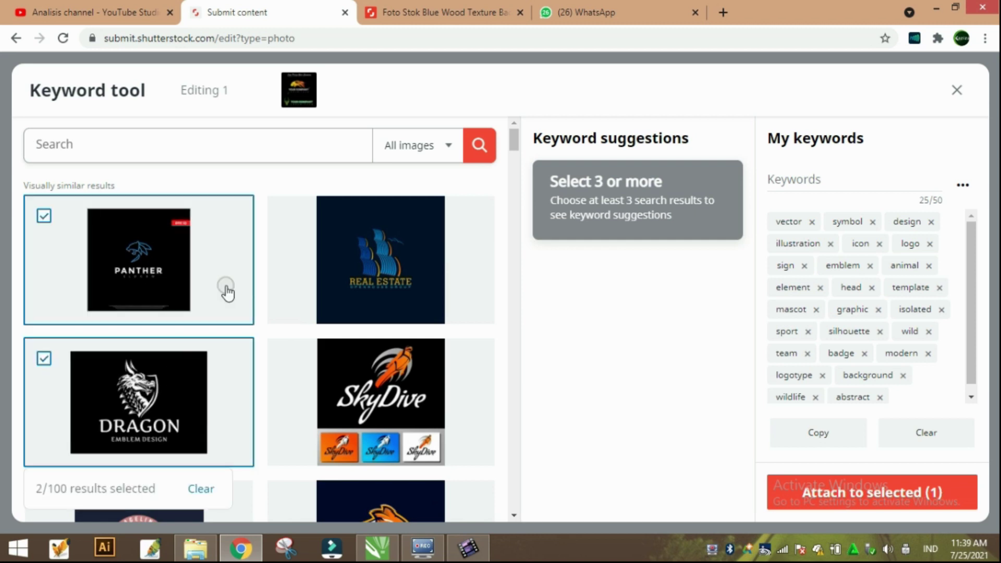
scroll(167, 360, "down", 10)
left_click(167, 359)
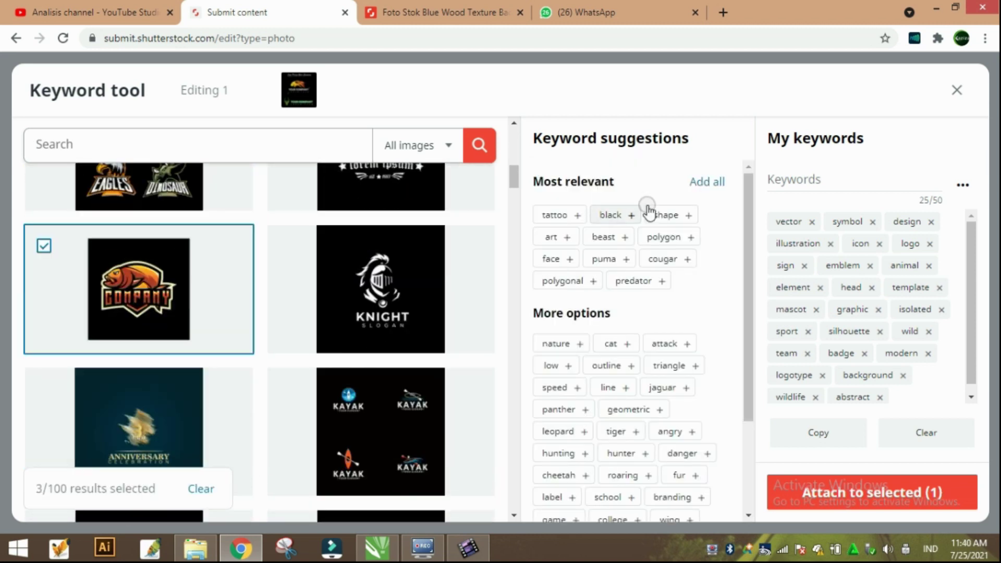
left_click(678, 194)
Step: Select the two animal mascot logo sets on black backgrounds and add all their most relevant keywords
scroll(261, 339, "down", 5)
left_click(381, 282)
left_click(138, 417)
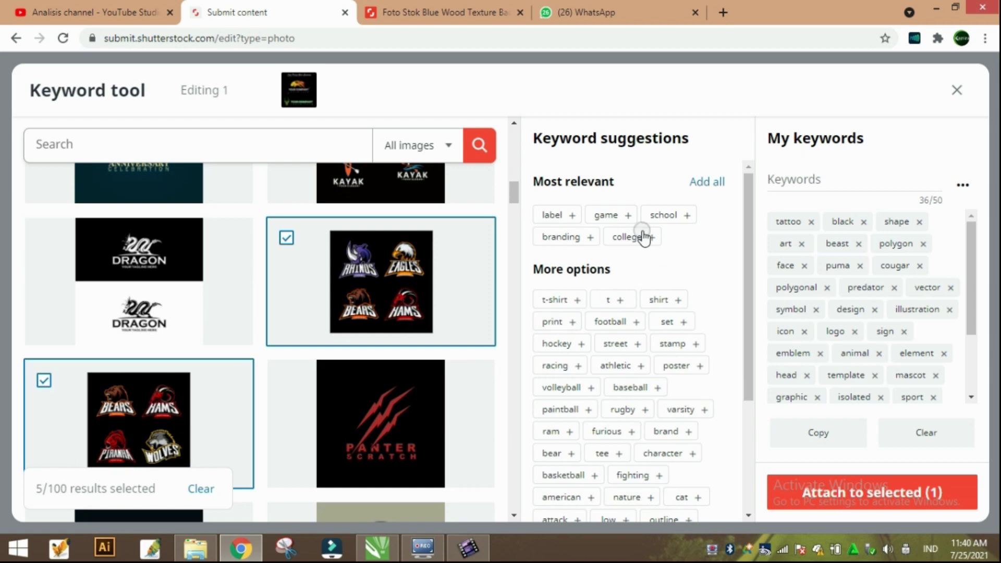
left_click(706, 185)
Step: Select three more similar logos, including the red wolf Company logo and the Shark logo, for further keyword suggestions
scroll(391, 400, "down", 6)
scroll(391, 401, "up", 2)
left_click(390, 419)
left_click(391, 339)
scroll(392, 340, "down", 3)
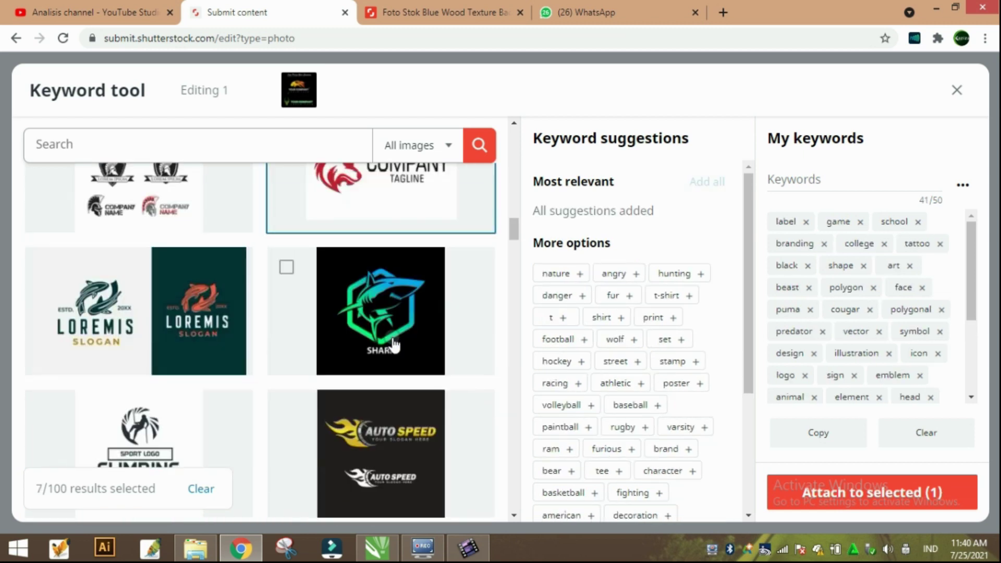
left_click(392, 341)
scroll(388, 359, "down", 2)
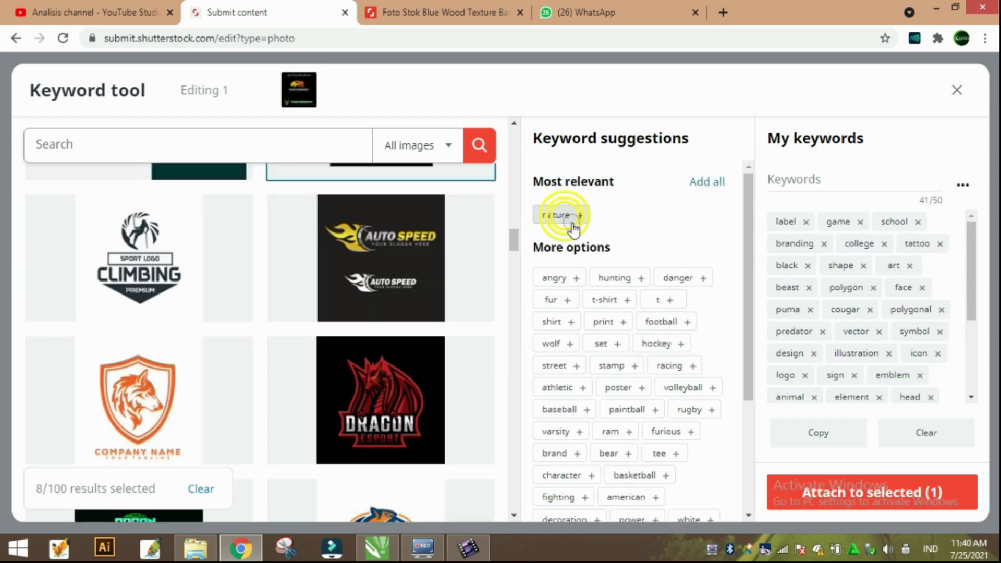
Step: Add nature and eight more individual keywords from the suggestions to fill the 50-keyword limit
left_click(564, 219)
left_click(677, 276)
left_click(554, 318)
left_click(603, 317)
left_click(669, 340)
left_click(617, 363)
left_click(555, 362)
left_click(615, 449)
scroll(615, 450, "down", 2)
left_click(557, 437)
Step: Attach the collected keywords to the logo image and submit it for review
left_click(906, 487)
scroll(919, 346, "down", 2)
scroll(703, 340, "up", 4)
scroll(703, 339, "down", 3)
left_click(762, 508)
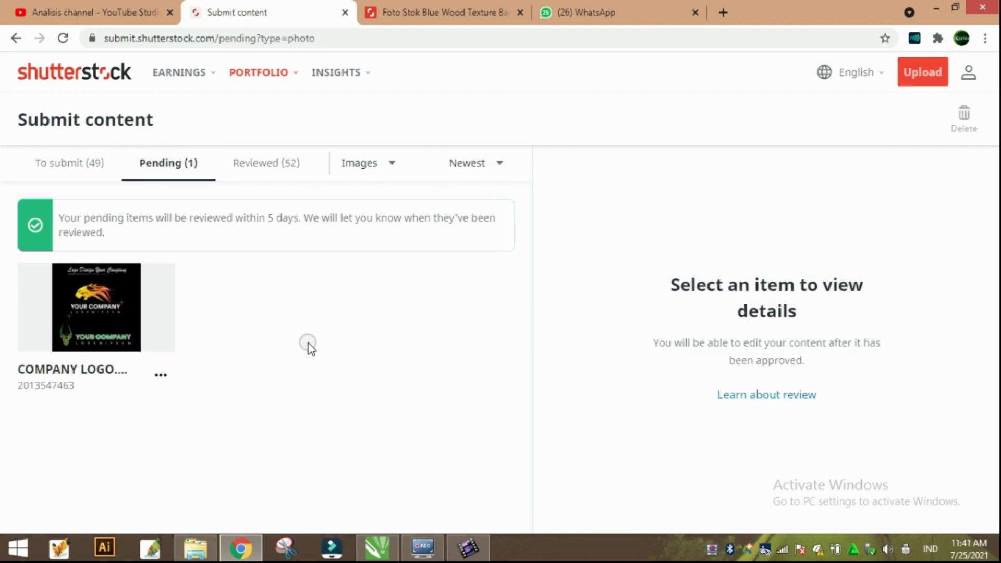
Step: Start another content upload and upload the six texture photos from the PHOTO folder
left_click(74, 163)
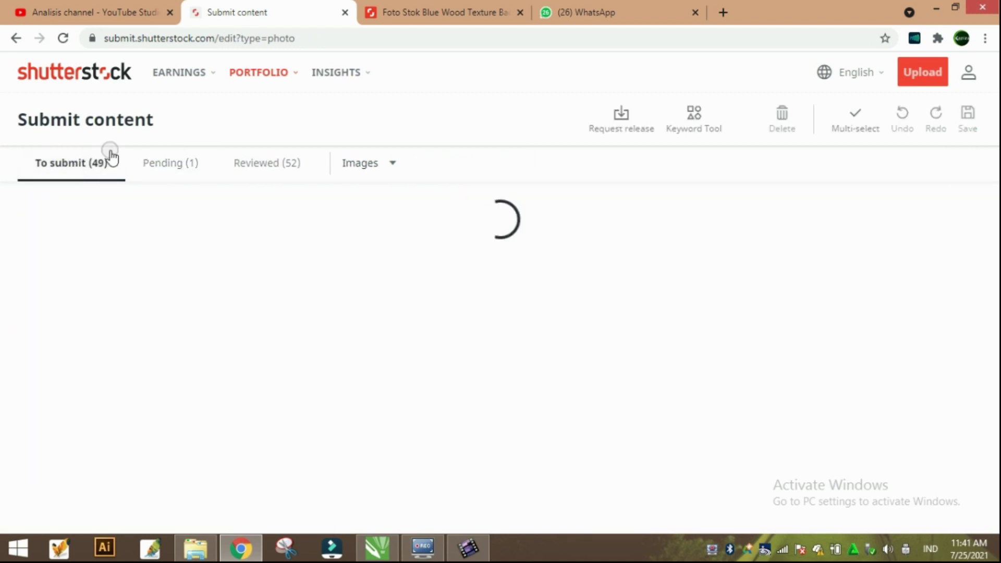
left_click(921, 72)
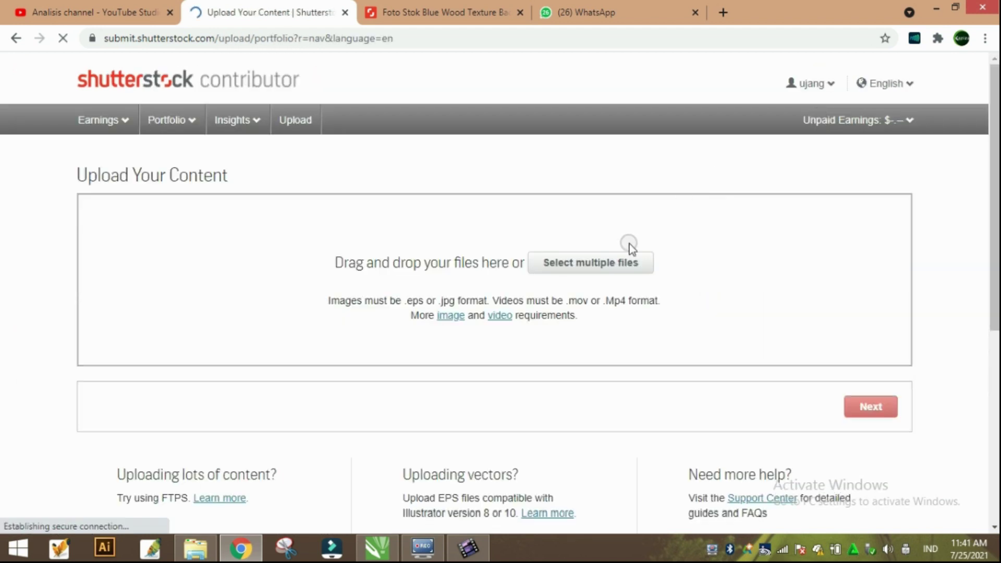
left_click(618, 264)
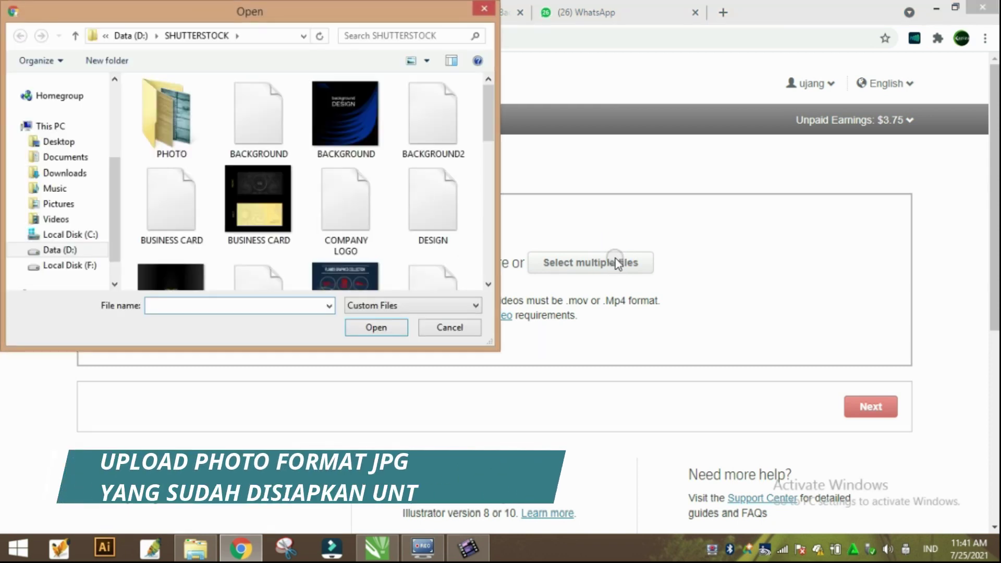
left_click(183, 107)
left_click(197, 156)
left_click(258, 230, "shift")
left_click(377, 327)
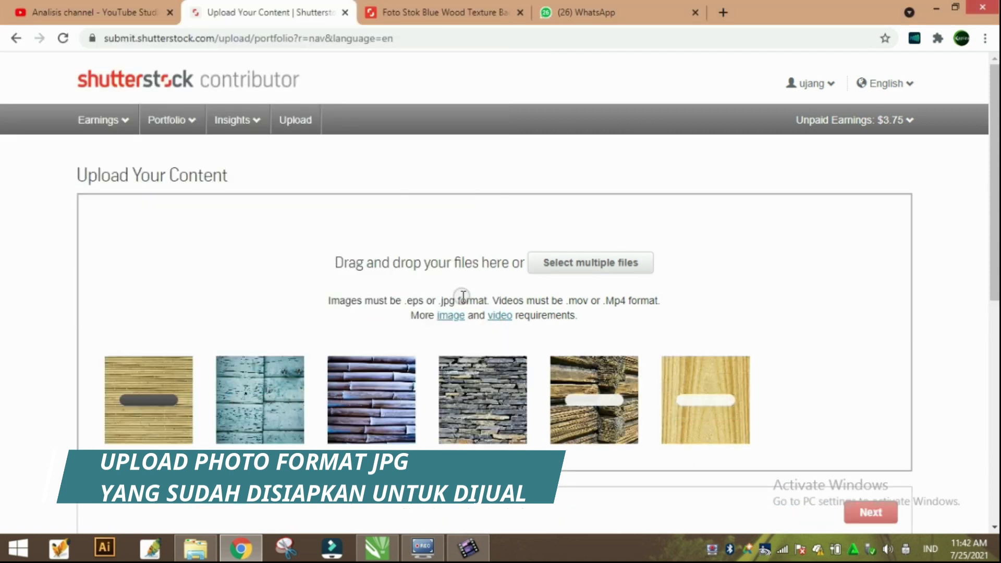
Step: Proceed to the submission page with the uploaded photos and decline the feedback survey
scroll(604, 290, "down", 4)
left_click(864, 315)
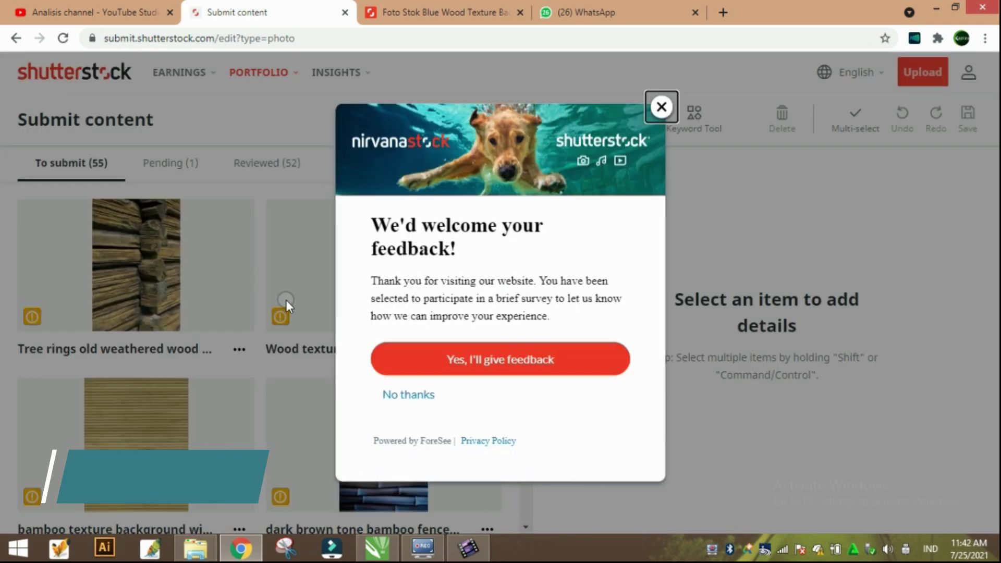
left_click(414, 397)
Step: Look for more keywords for the "Tree rings old weathered wood" photo and clear its existing keywords
left_click(196, 316)
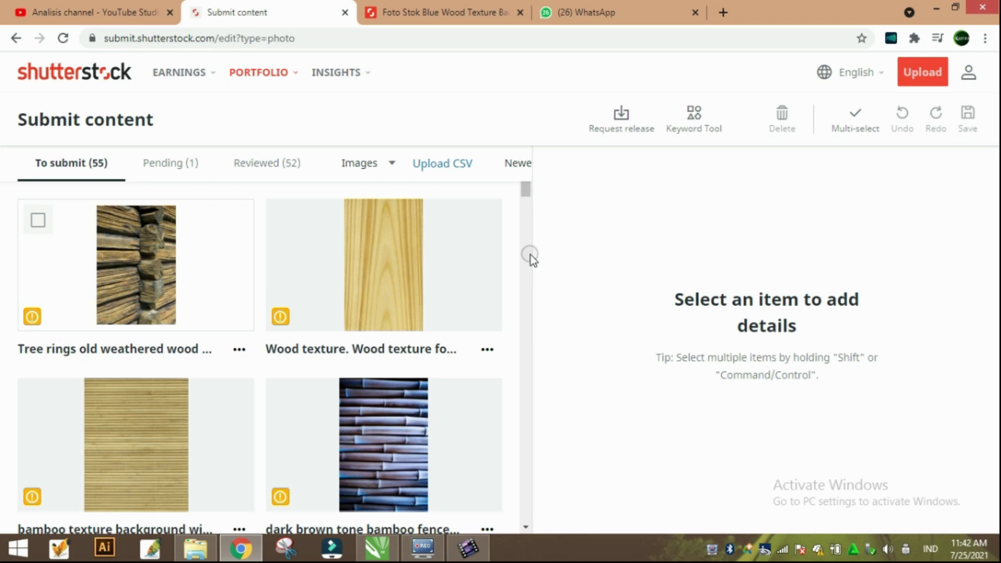
scroll(989, 293, "down", 5)
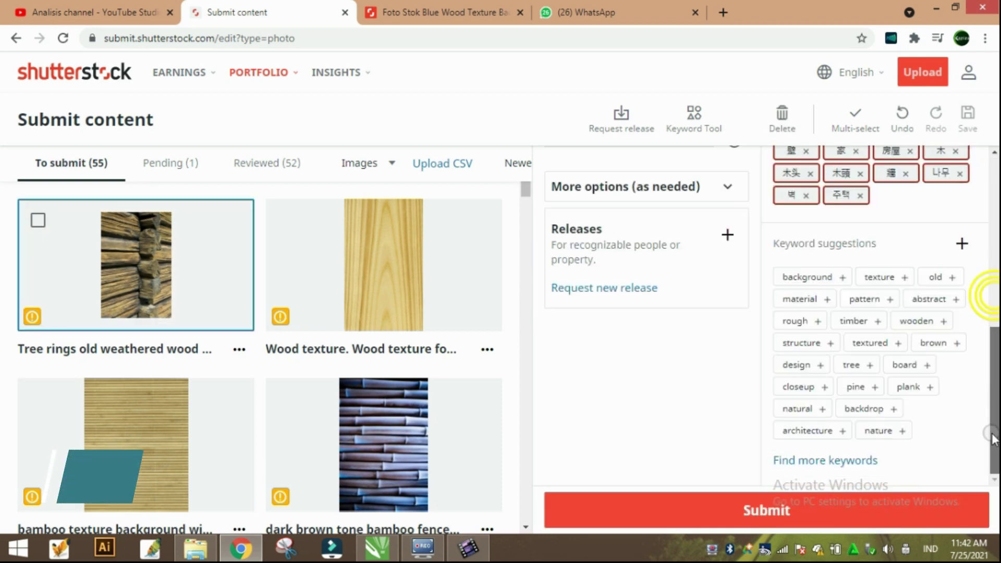
left_click(849, 463)
left_click(927, 436)
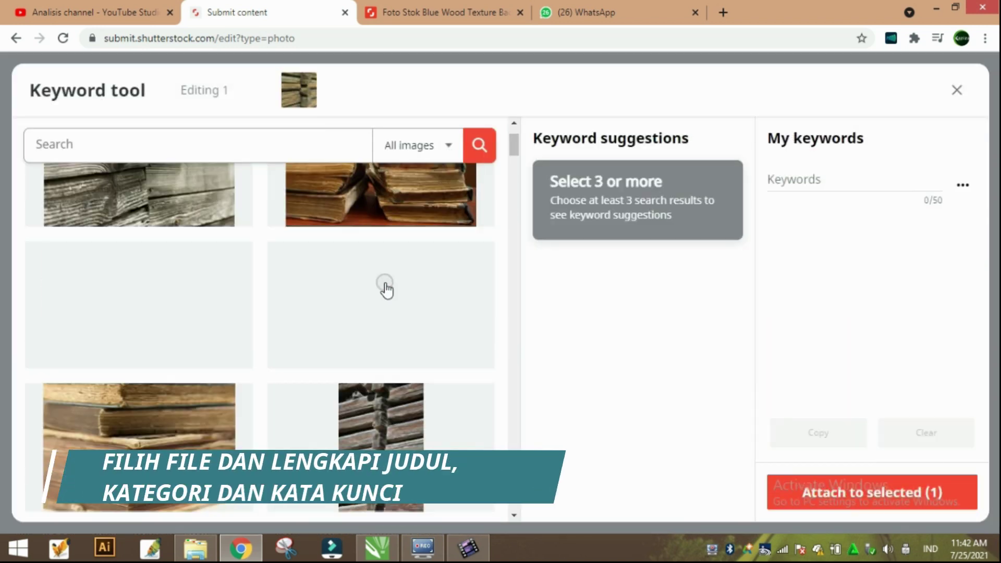
Step: Select four visually similar images for the tree rings photo and add all the most relevant keyword suggestions
left_click(174, 252)
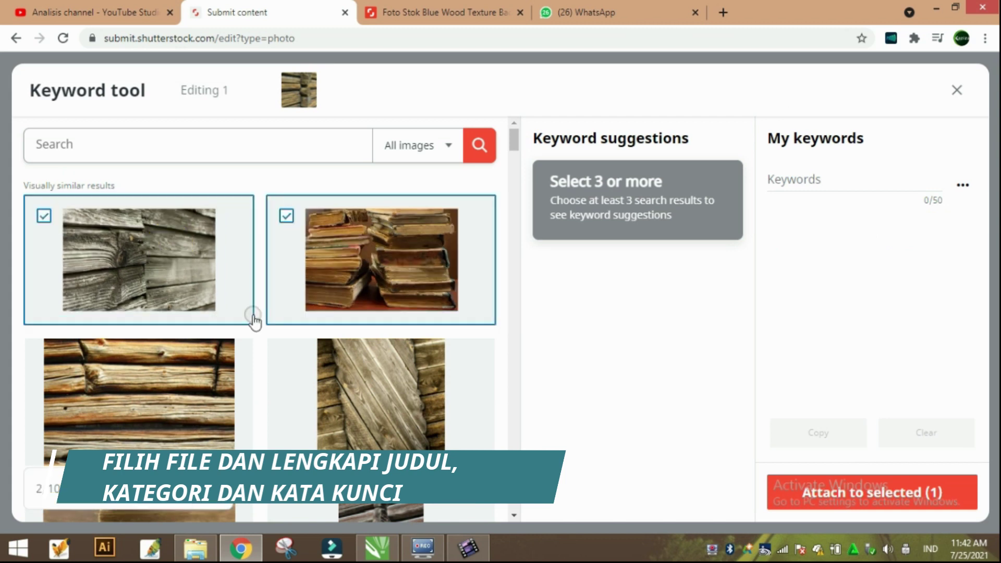
left_click(200, 362)
left_click(346, 409)
scroll(346, 408, "down", 3)
left_click(391, 357)
left_click(707, 181)
Step: Select one more similar wood wall image and add all the newly suggested most relevant keywords
scroll(223, 317, "down", 5)
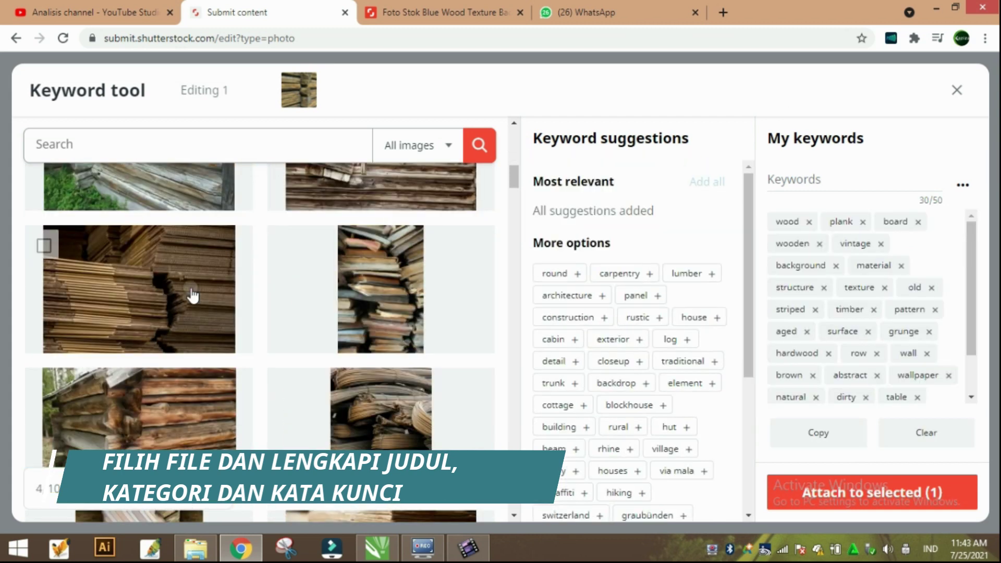
left_click(179, 286)
left_click(698, 183)
Step: Add individual keyword suggestions such as hut, beam, round, carpentry, architecture, rustic, cabin and traditional up to the 50-keyword limit
left_click(550, 273)
left_click(550, 273)
left_click(550, 273)
left_click(549, 273)
left_click(550, 273)
left_click(550, 273)
left_click(549, 273)
left_click(550, 273)
left_click(550, 273)
left_click(550, 273)
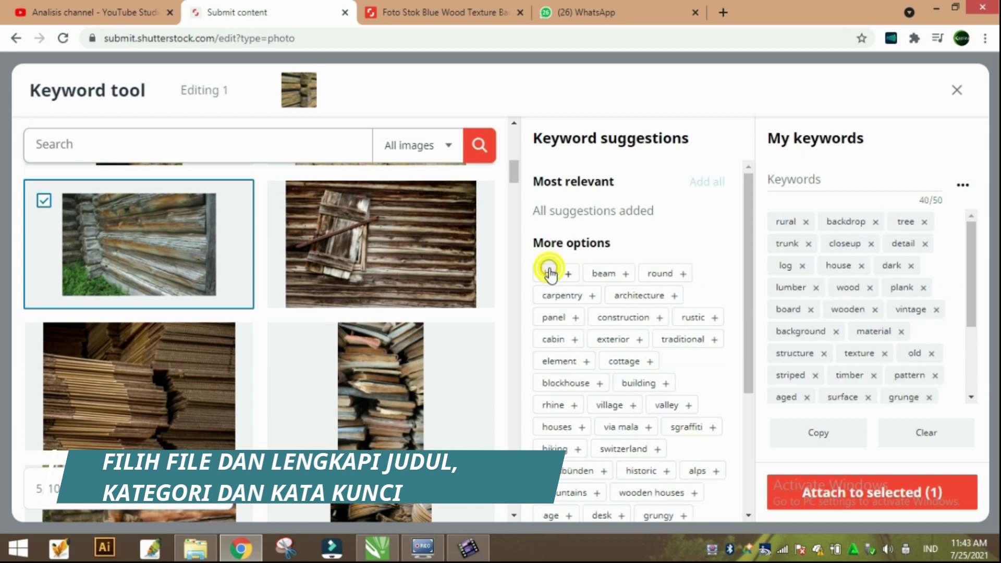
left_click(550, 273)
left_click(550, 273)
left_click(550, 273)
left_click(550, 273)
left_click(550, 274)
left_click(550, 273)
left_click(550, 273)
left_click(550, 273)
left_click(550, 273)
left_click(550, 273)
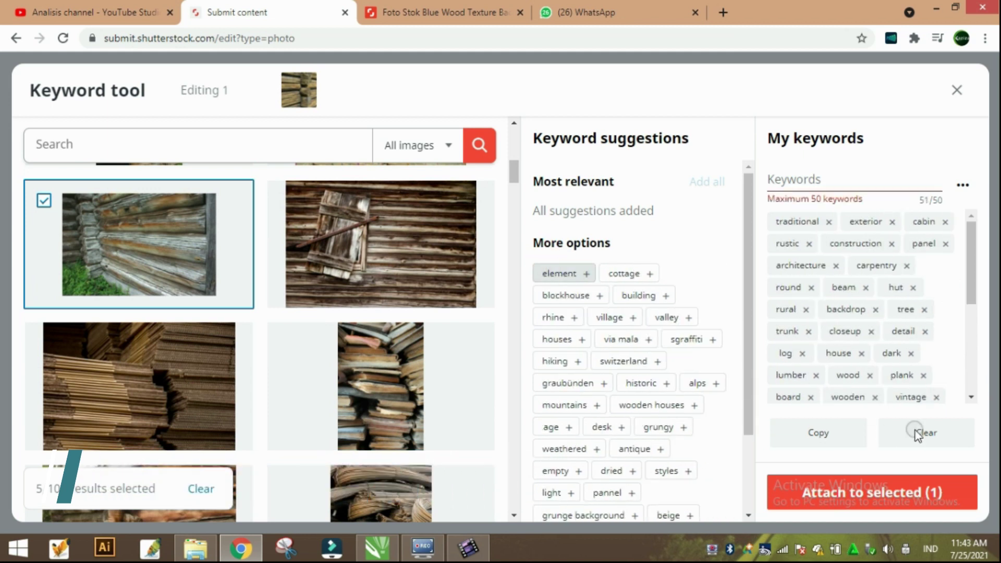
Step: Remove the surplus "fence" keyword and attach the remaining keywords to the tree rings photo
left_click_drag(972, 300, 866, 391)
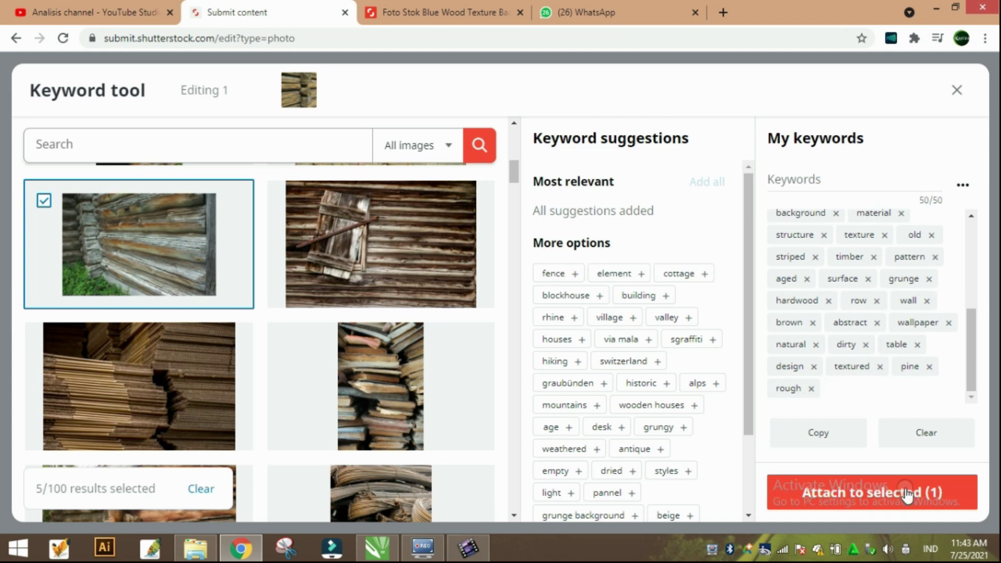
left_click(940, 487)
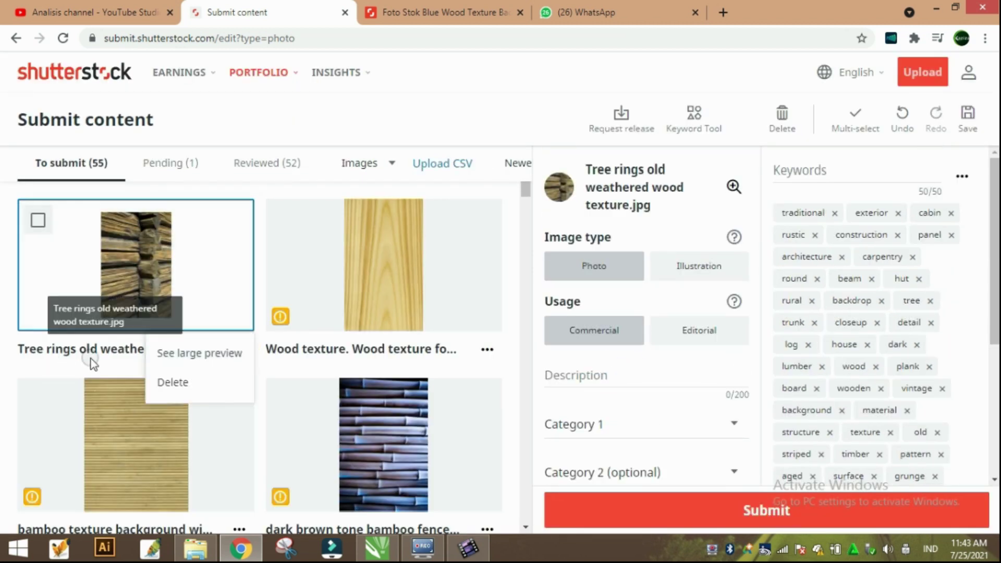
Step: Reuse the photo's title "Tree rings old weathered wood" as its description and set Category 1 to Backgrounds/Textures
left_click_drag(20, 365, 214, 352)
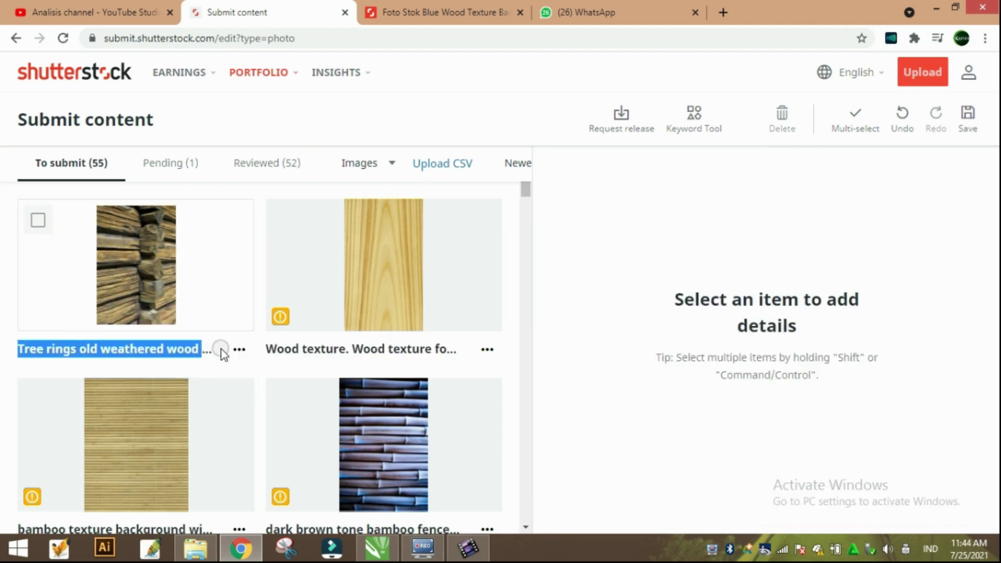
left_click(142, 326)
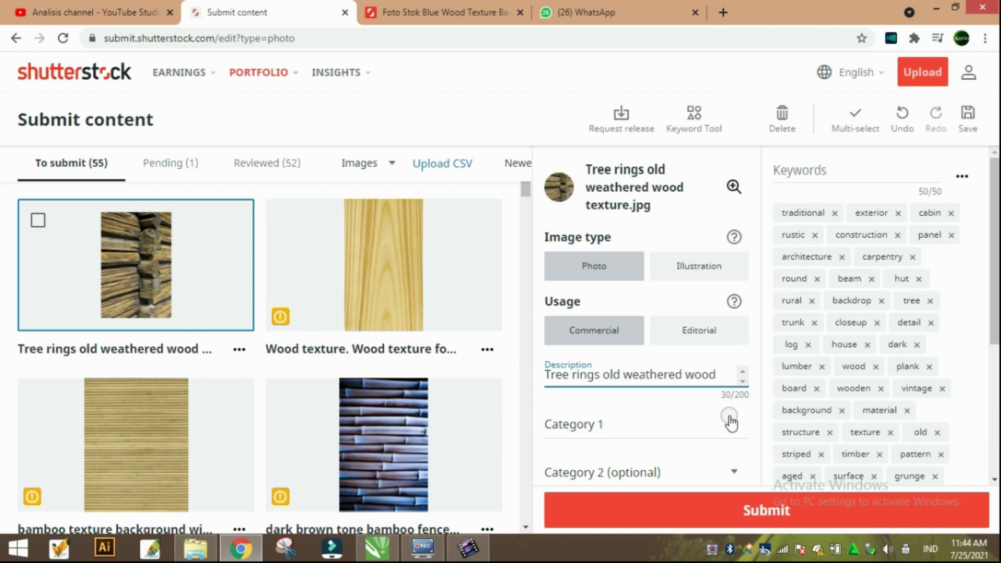
left_click(730, 417)
left_click(644, 359)
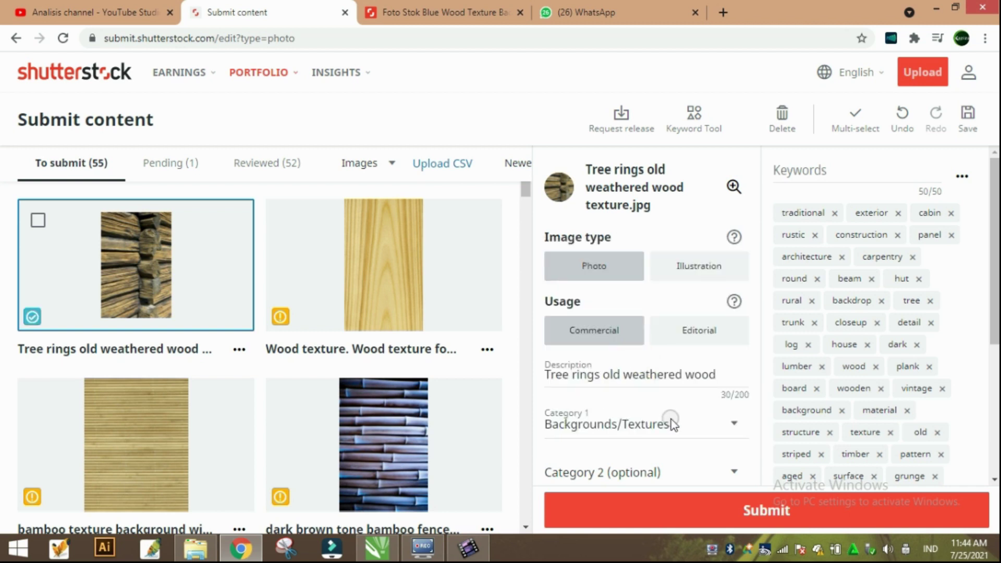
Step: Set Category 2 of the tree rings photo to Interiors and submit it for review
left_click(684, 466)
scroll(671, 407, "down", 5)
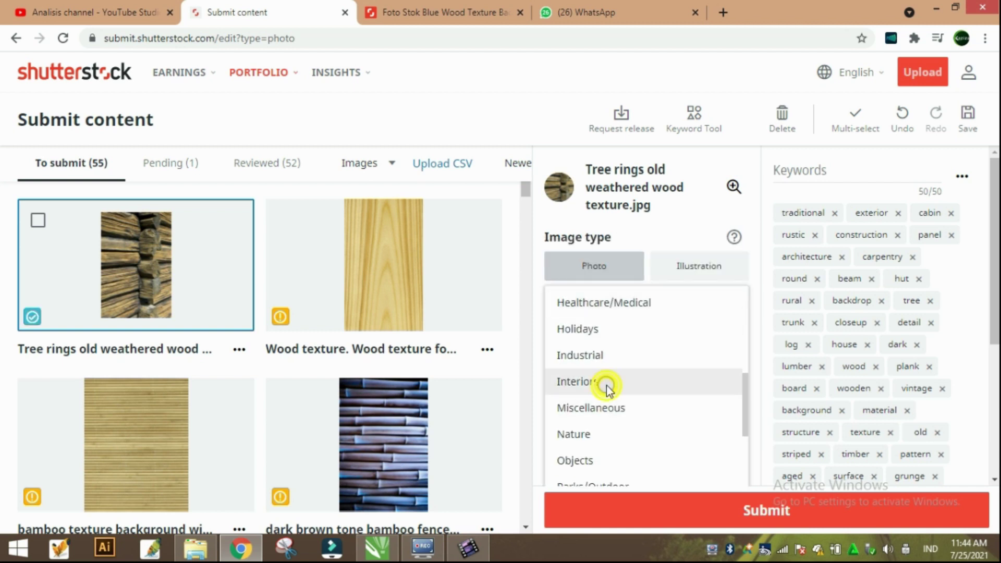
left_click(606, 383)
scroll(590, 374, "down", 5)
left_click(739, 500)
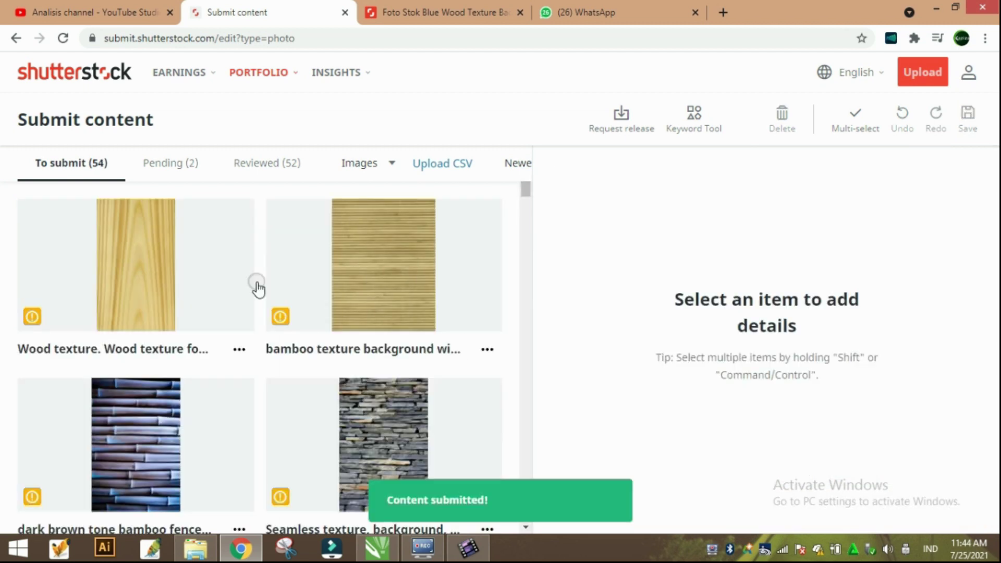
Step: Look for more keywords for the light "Wood texture" photo and clear its existing keywords
left_click(89, 290)
scroll(969, 406, "down", 5)
scroll(969, 406, "down", 2)
left_click(836, 454)
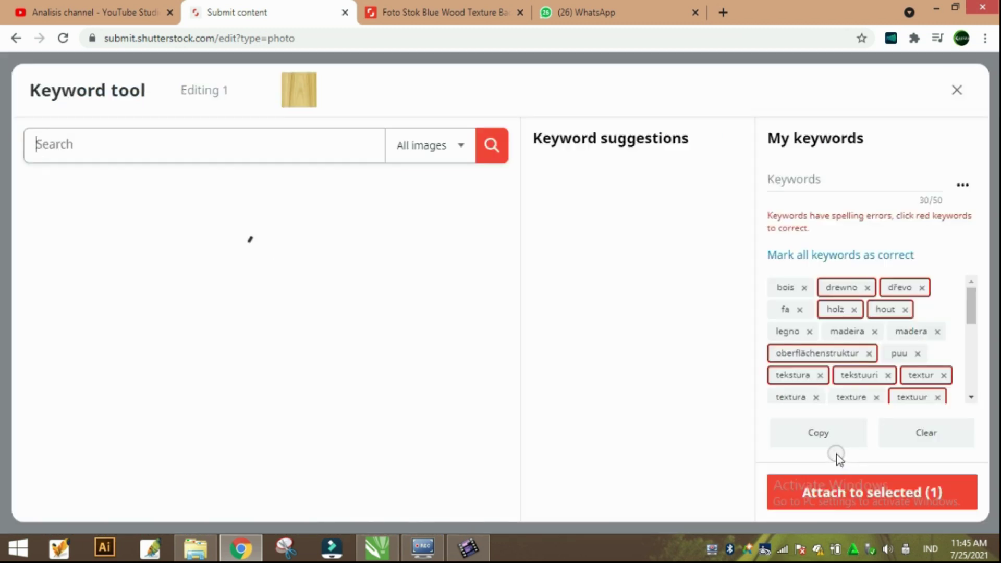
left_click(924, 433)
Step: Select three visually similar images for the wood texture photo and add all the most relevant keyword suggestions
left_click(198, 303)
scroll(312, 365, "down", 6)
left_click(353, 390)
scroll(353, 391, "down", 8)
left_click(353, 380)
left_click(712, 182)
Step: Add individual suggestions such as hardwood, floor, sawing, vertical and curve to reach 50 keywords, and attach them to the wood texture photo
left_click(550, 273)
left_click(550, 273)
left_click(550, 273)
left_click(549, 273)
left_click(549, 273)
left_click(550, 273)
left_click(550, 273)
left_click(550, 273)
left_click(550, 273)
left_click(550, 273)
left_click(550, 273)
left_click(550, 273)
left_click(549, 273)
left_click(550, 273)
left_click(549, 273)
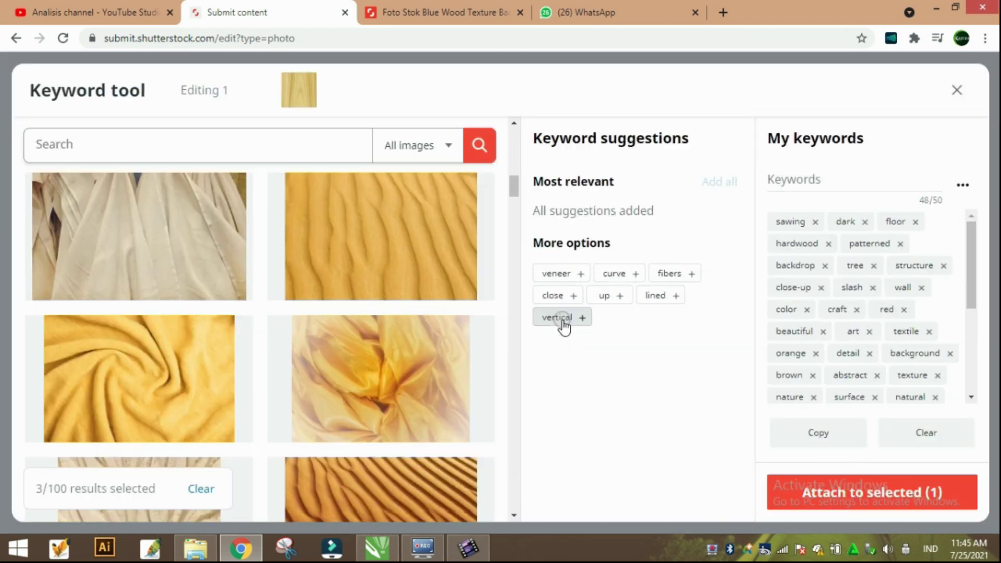
left_click(615, 276)
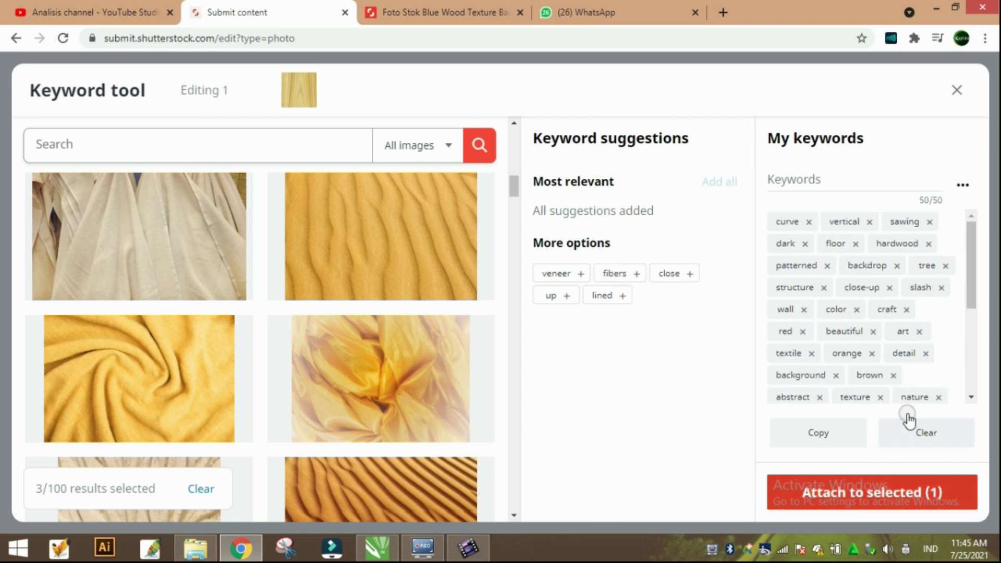
left_click(875, 490)
Step: Describe the photo as "Wood texture. Wood texture for design and decoration" and set Category 1 to Backgrounds/Textures
scroll(614, 263, "up", 3)
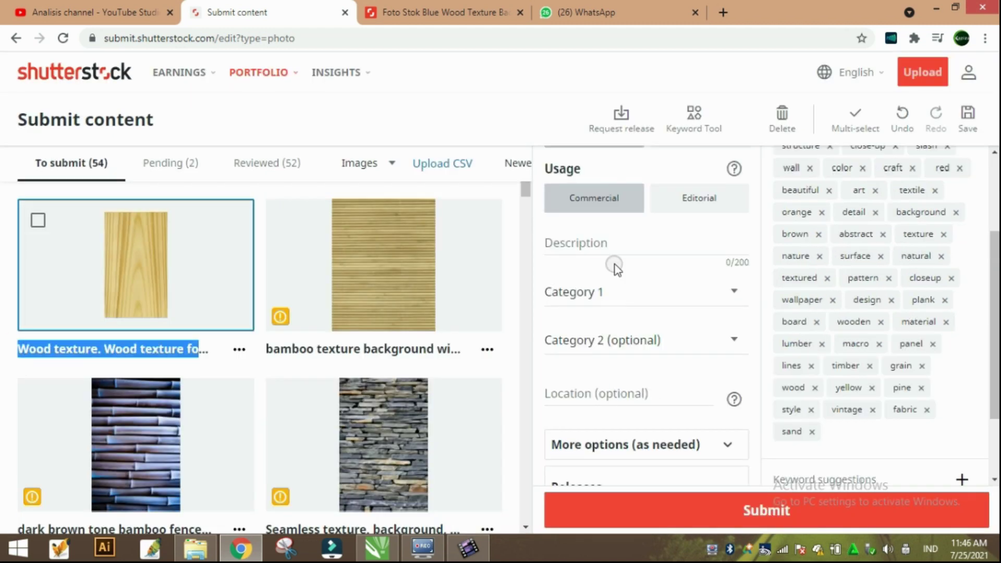
left_click(699, 260)
type("Wood texture. Wood texture for design and decoration.jpg")
left_click(680, 317)
left_click(667, 336)
Step: Set Category 2 of the wood texture photo to Interiors and submit it for review
left_click(667, 364)
scroll(667, 364, "down", 3)
left_click(667, 365)
scroll(728, 361, "down", 2)
left_click(723, 510)
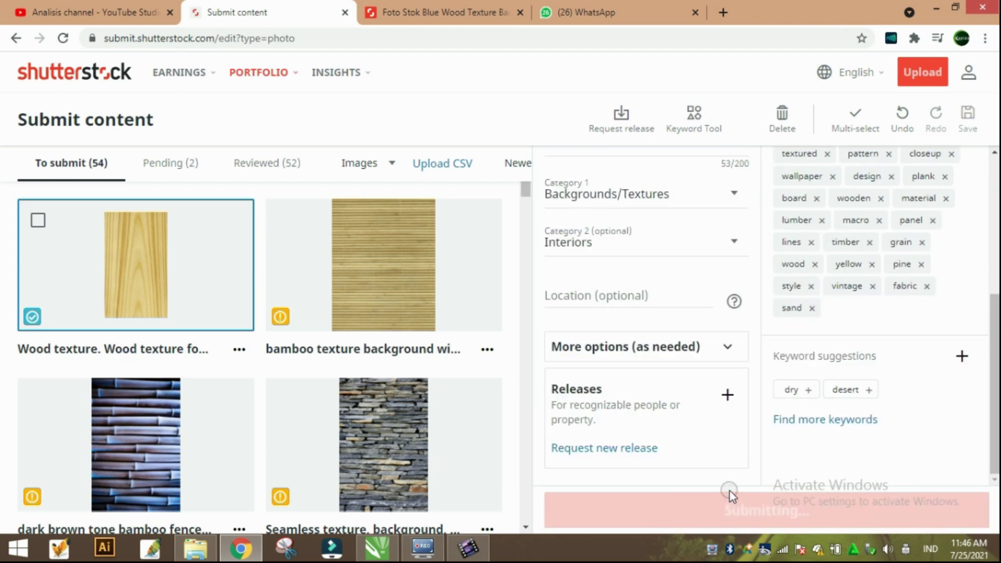
Step: Look for more keywords for the "bamboo texture background" photo and clear its existing keywords
left_click(172, 292)
left_click(829, 290)
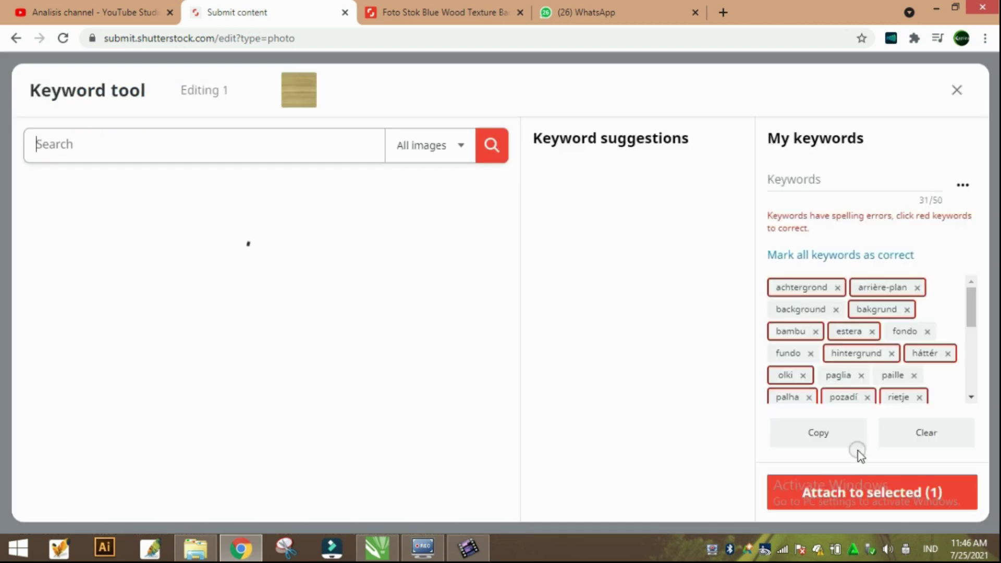
left_click(926, 432)
Step: Select five visually similar bamboo mat images and add all the most relevant keyword suggestions
left_click(134, 257)
left_click(371, 257)
left_click(385, 413)
left_click(189, 390)
scroll(260, 364, "down", 2)
left_click(358, 424)
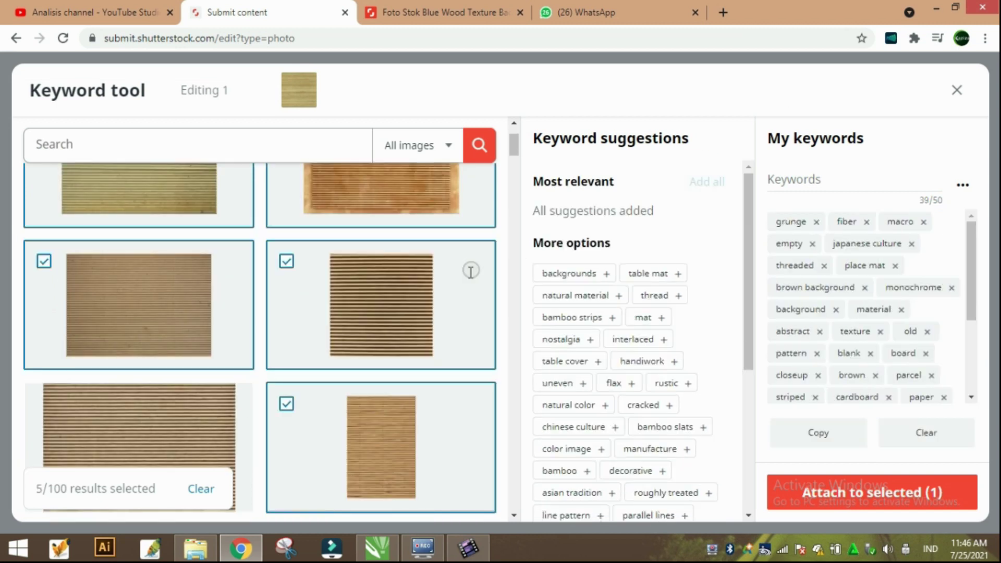
left_click(707, 182)
Step: Add two more individual keyword suggestions and attach the collected keywords to the bamboo texture photo
left_click(554, 271)
left_click(687, 270)
left_click(845, 493)
Step: Set Category 1 to Backgrounds/Textures and copy the title "bamboo texture background with horizontal placement.jpg" into the description
triple_click(18, 353)
key("ctrl+c")
scroll(608, 217, "up", 2)
left_click(613, 237)
left_click(617, 342)
left_click(688, 198)
key("ctrl+v")
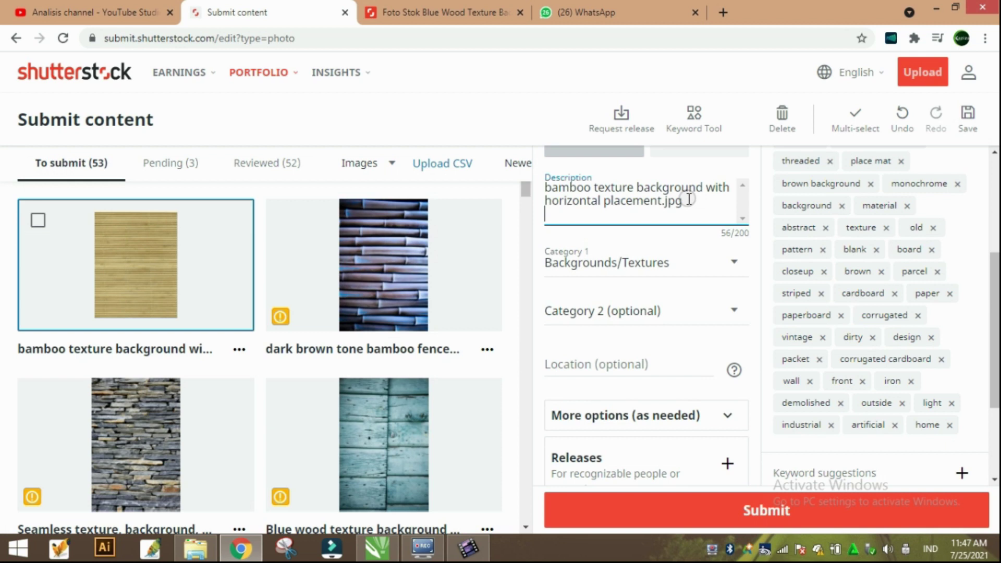
Step: Choose a second category for the bamboo texture photo and submit it for review
left_click(694, 311)
scroll(646, 362, "down", 4)
left_click(644, 387)
scroll(695, 401, "down", 2)
left_click(687, 507)
Step: Look for more keywords for the "dark brown tone bamboo fence" photo and clear its existing keywords
left_click(150, 290)
scroll(844, 395, "down", 5)
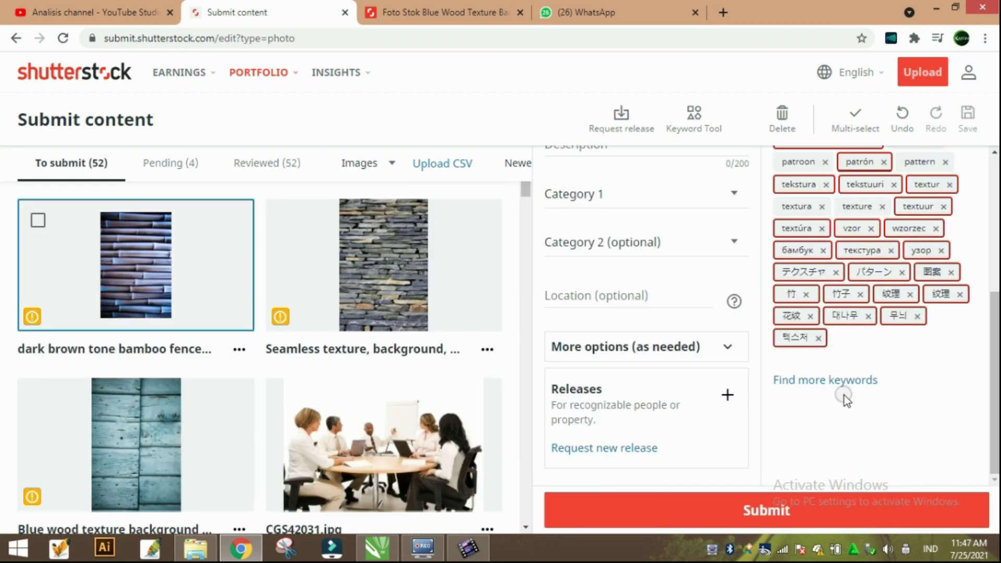
left_click(834, 381)
left_click(924, 433)
Step: Select three visually similar images for the bamboo fence photo and add all the most relevant keyword suggestions
left_click(360, 261)
left_click(177, 255)
left_click(177, 257)
left_click(151, 398)
left_click(376, 399)
left_click(707, 180)
Step: Select four more similar bamboo images, two at a time, adding all the most relevant suggestions after each pair
scroll(197, 306, "down", 15)
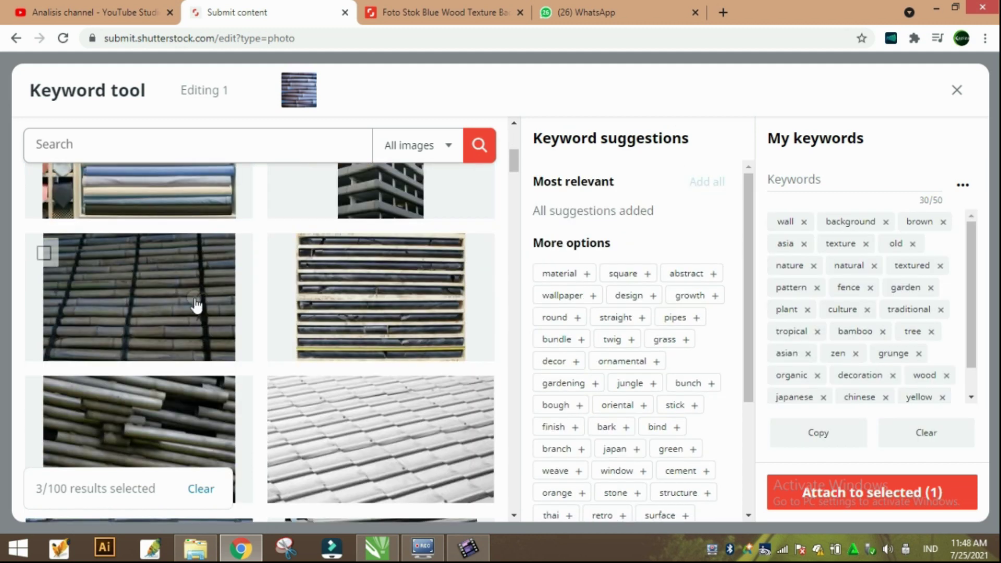
left_click(378, 458)
left_click(374, 354)
left_click(706, 180)
scroll(209, 324, "down", 4)
left_click(156, 209)
left_click(167, 323)
left_click(709, 183)
Step: Select two further upright bamboo images and add all the new most relevant keyword suggestions
left_click(409, 339)
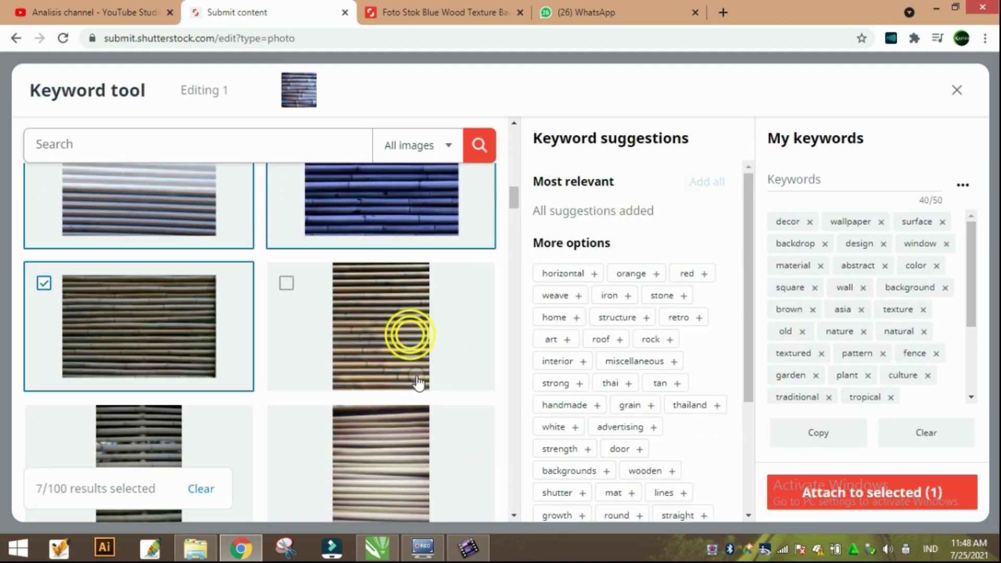
left_click(398, 438)
left_click(704, 182)
Step: Add the keywords orange, weave, retro, roof, interior and thai individually and attach all 50 keywords to the bamboo fence photo
left_click(660, 274)
left_click(562, 295)
left_click(608, 295)
left_click(561, 319)
left_click(607, 318)
left_click(662, 318)
left_click(623, 340)
left_click(855, 492)
Step: Copy the title text "dark brown tone bamboo fence texture board" into the description and choose the first category
scroll(602, 252, "up", 3)
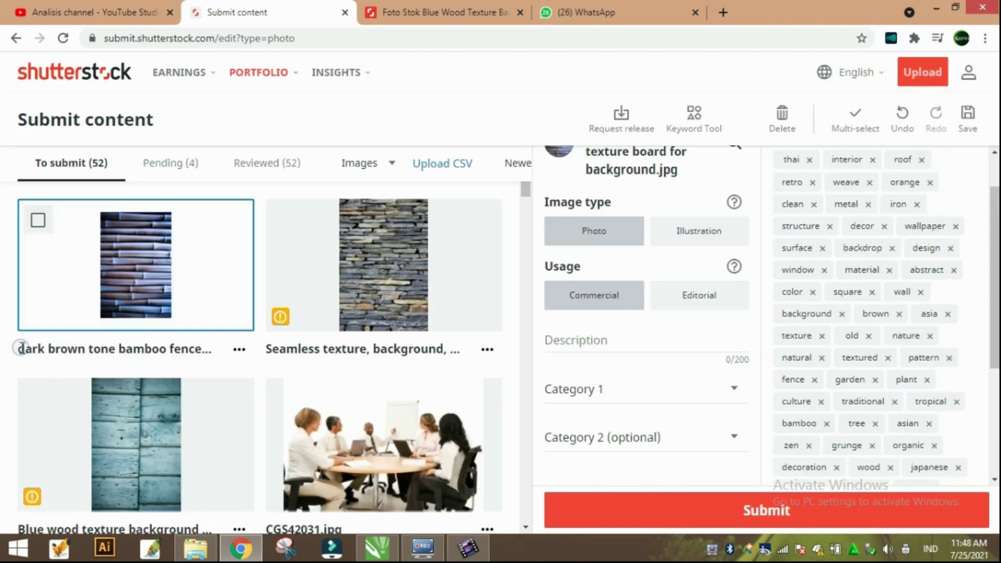
left_click(168, 283)
scroll(168, 283, "down", 2)
left_click(641, 388)
key("ctrl+v")
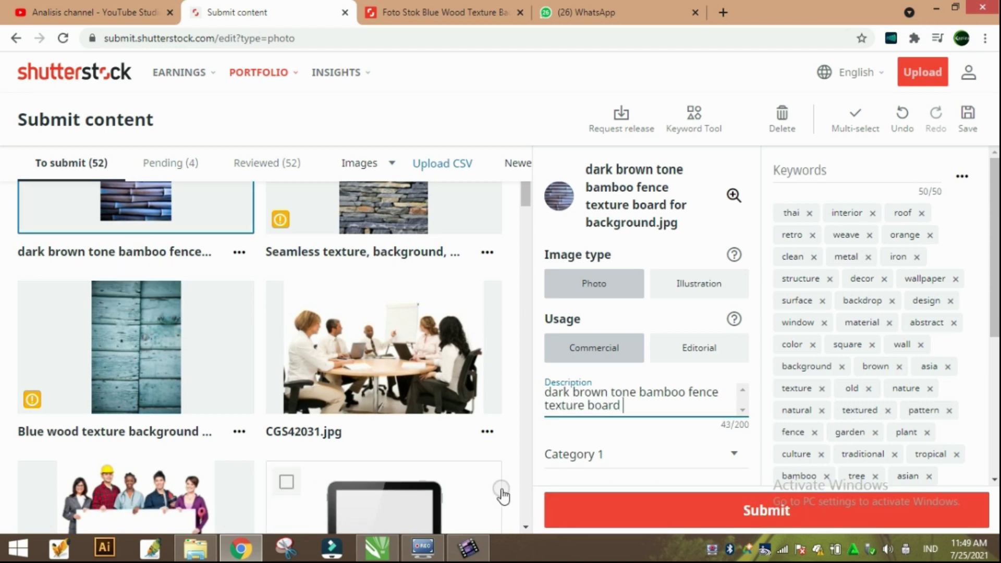
left_click(641, 454)
left_click(614, 402)
Step: Choose a second category for the dark brown bamboo fence photo and submit it for review
scroll(614, 402, "down", 1)
left_click(641, 464)
scroll(648, 398, "down", 3)
scroll(599, 286, "up", 3)
left_click(672, 309)
left_click(730, 505)
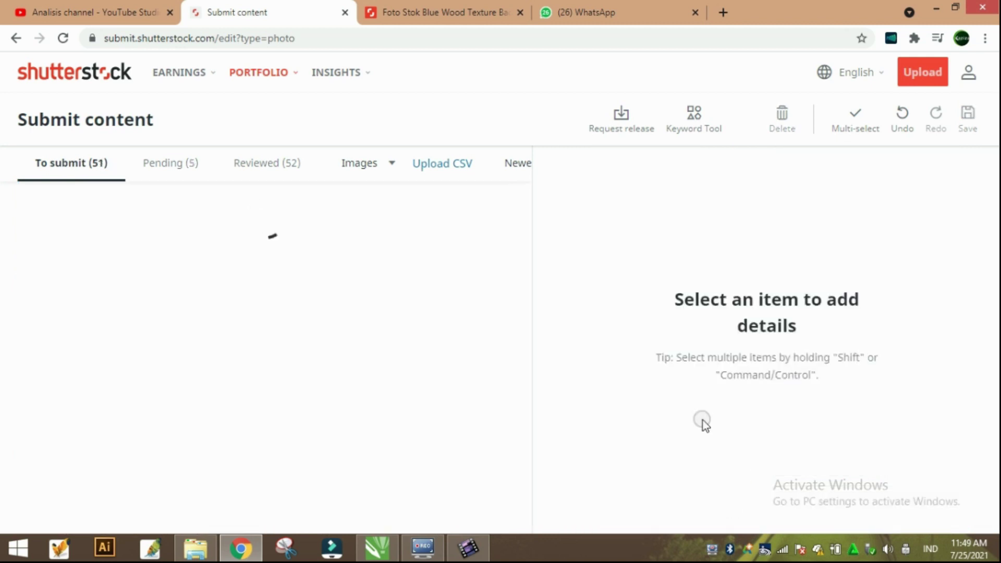
Step: Open the keyword tool for the stone wall photo and select the first four visually similar images
left_click(803, 404)
left_click(925, 433)
left_click(161, 252)
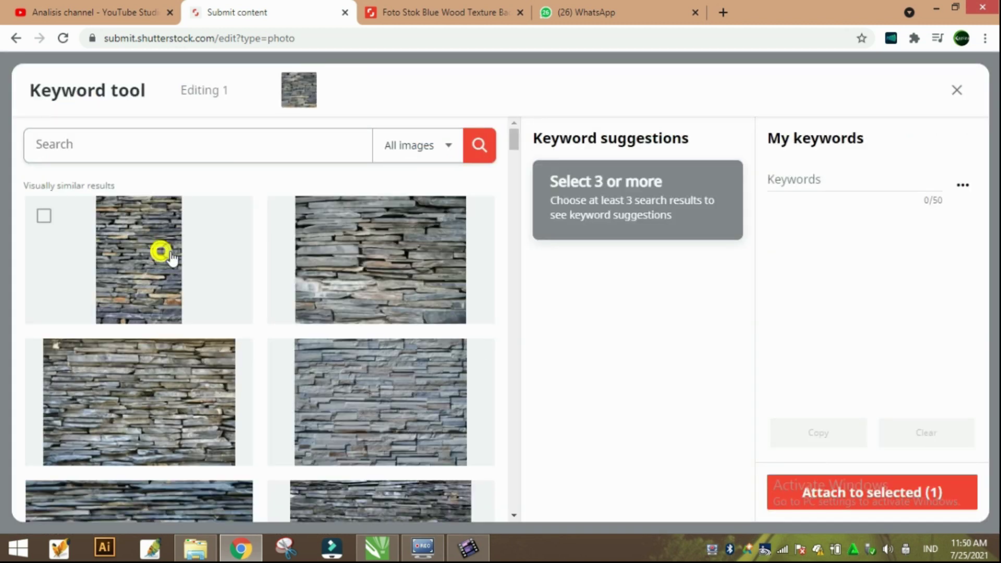
left_click(376, 261)
left_click(376, 393)
left_click(151, 394)
Step: Select further similar stone wall images and add all the most relevant keyword suggestions
scroll(151, 393, "down", 2)
left_click(372, 338)
left_click(223, 373)
scroll(223, 374, "down", 3)
left_click(163, 250)
left_click(707, 183)
left_click(230, 413)
Step: Add more suggested keywords to the stone wall photo one by one, including brickwork, grunge, floor and line
left_click(560, 274)
left_click(695, 275)
left_click(562, 295)
left_click(562, 274)
left_click(561, 274)
left_click(561, 274)
left_click(562, 274)
left_click(561, 274)
left_click(561, 274)
left_click(561, 274)
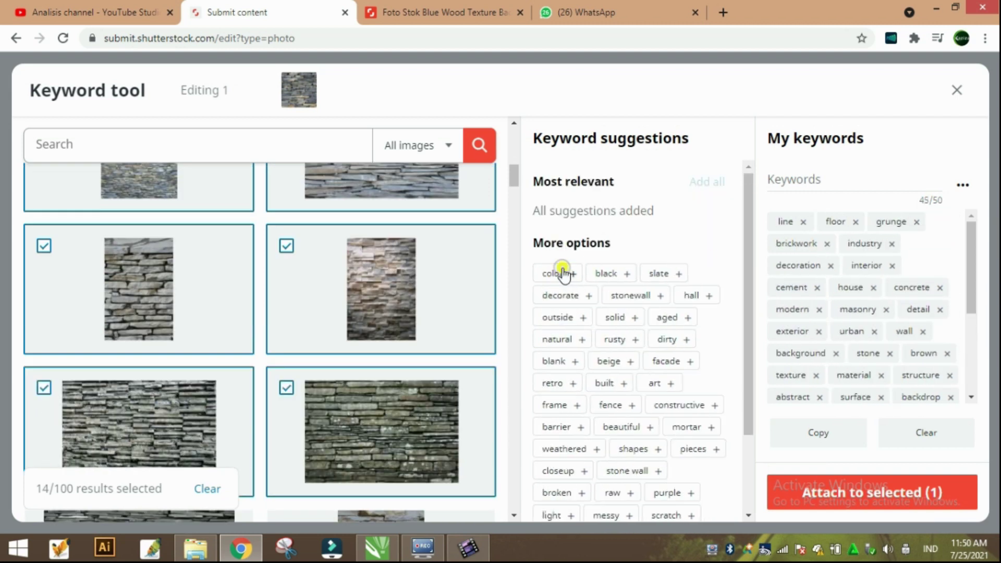
Step: Add the keywords color, black, slate, decorate and stonewall and attach all 50 keywords to the stone wall photo
left_click(562, 273)
left_click(561, 273)
left_click(562, 274)
left_click(561, 274)
left_click(837, 488)
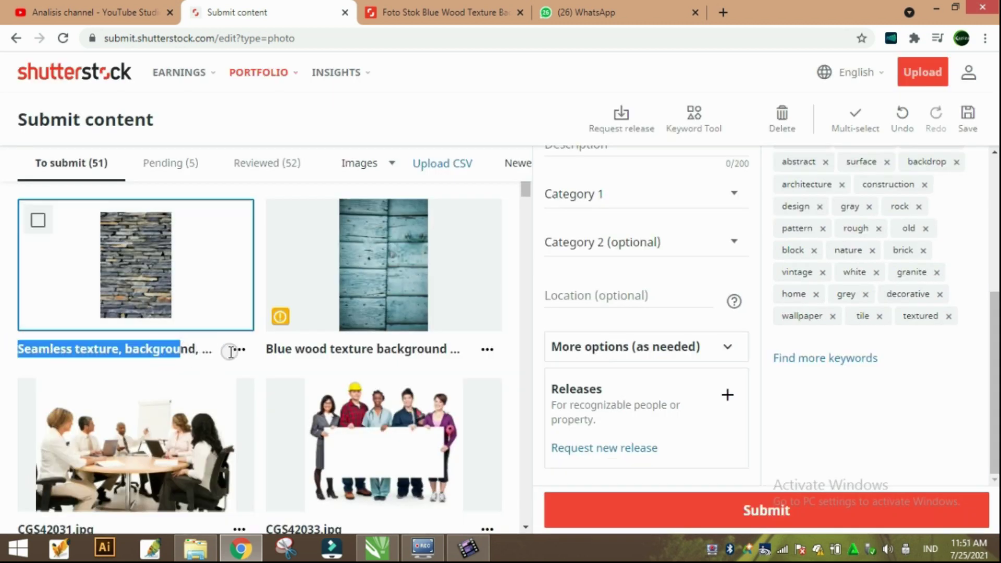
Step: Copy the title "Seamless texture, background, stone lined with granite walls" into the description, without the .jpg extension
left_click_drag(231, 352, 236, 389)
key("ctrl+c")
left_click(80, 281)
left_click(566, 398)
key("ctrl+v")
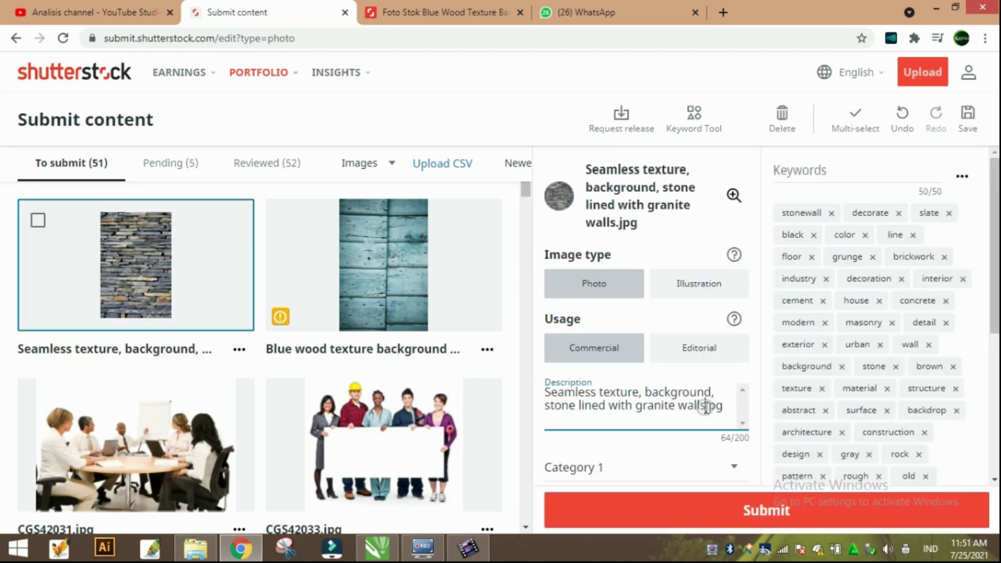
key("BackSpace")
key("BackSpace")
key("BackSpace")
key("BackSpace")
Step: Choose both categories for the stone wall photo and submit it for review
left_click(714, 467)
left_click(604, 391)
scroll(641, 328, "down", 3)
left_click(641, 327)
left_click(605, 384)
left_click(603, 322)
left_click(624, 353)
scroll(625, 354, "down", 2)
left_click(743, 515)
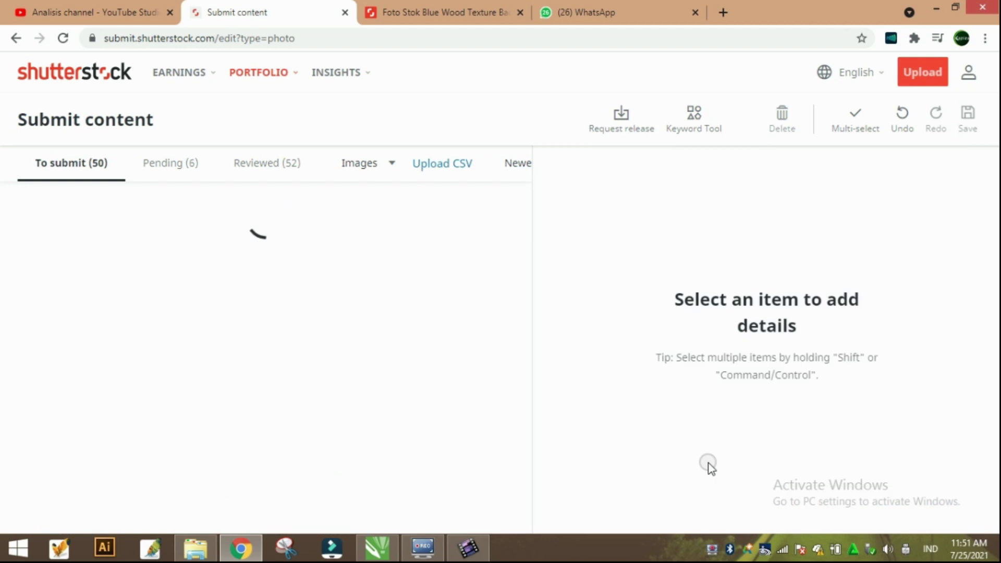
Step: Open the keyword tool for the blue wood texture photo and select the first four visually similar images
left_click(129, 282)
scroll(907, 386, "down", 5)
left_click(827, 374)
left_click(911, 434)
left_click(157, 266)
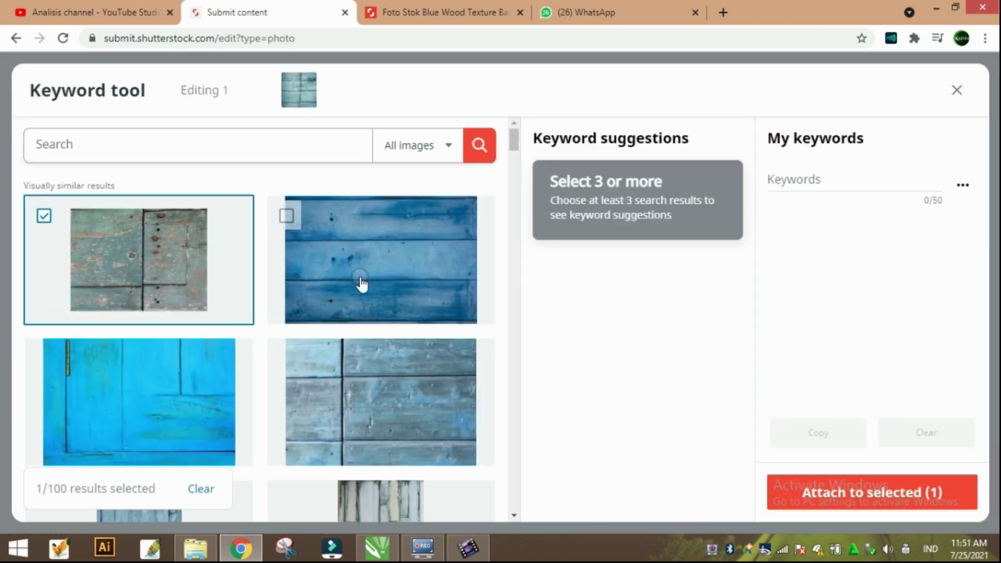
left_click(361, 281)
left_click(157, 399)
left_click(365, 402)
Step: Select further similar wood plank images and add all the most relevant keyword suggestions
scroll(365, 411, "down", 2)
left_click(370, 438)
left_click(152, 349)
left_click(706, 181)
left_click(365, 355)
Step: Add suggested keywords individually up to 50, including door, cracked, stained, carpentry, frame and surface, and attach them to the blue wood photo
left_click(558, 177)
left_click(558, 178)
left_click(558, 177)
left_click(558, 177)
left_click(557, 177)
left_click(558, 177)
left_click(558, 178)
left_click(558, 177)
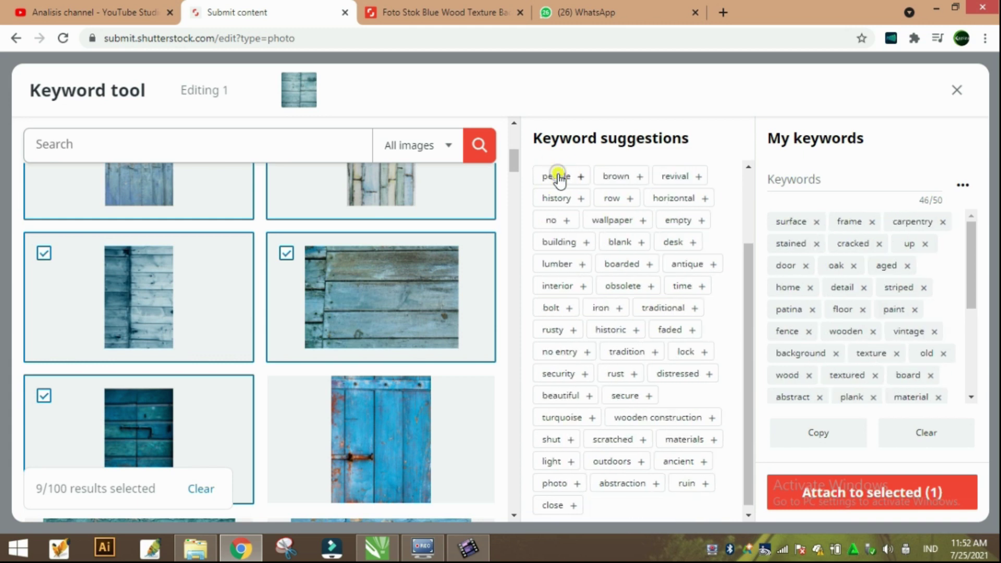
left_click(558, 177)
left_click(557, 193)
left_click(557, 193)
left_click(558, 195)
left_click(872, 492)
Step: Copy the title "Blue wood texture background coming from natural tree" into the description, without the file extension
left_click_drag(94, 349, 219, 353)
left_click(588, 392)
key("BackSpace")
key("BackSpace")
key("BackSpace")
key("BackSpace")
key("BackSpace")
Step: Set the blue wood photo's categories to Backgrounds/Textures and Nature and submit it for review
scroll(702, 415, "down", 2)
left_click(652, 357)
left_click(632, 292)
left_click(657, 405)
left_click(662, 419)
left_click(664, 505)
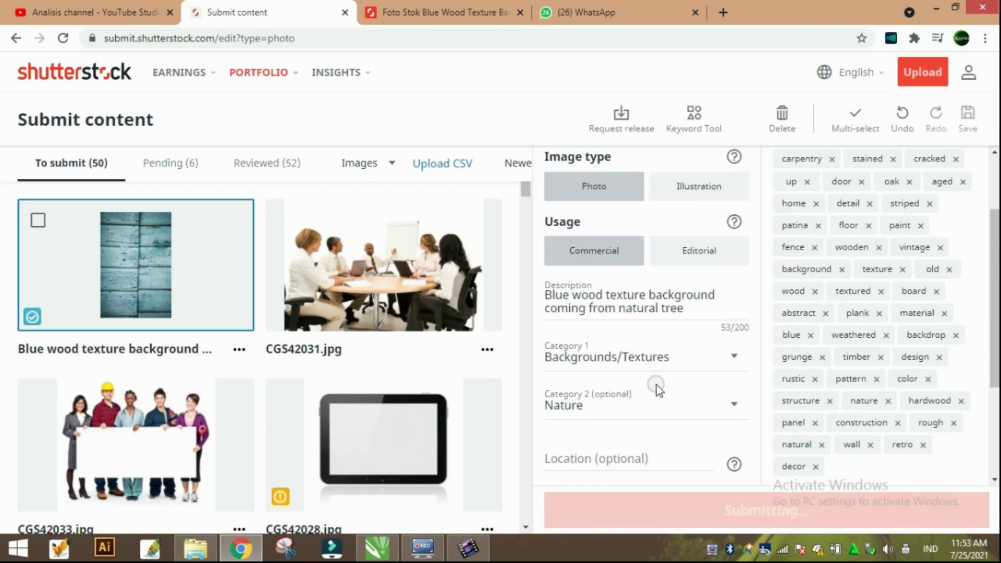
Step: Open the pending submissions and look through the photos awaiting review
left_click(166, 163)
left_click_drag(58, 218, 76, 217)
scroll(201, 290, "down", 5)
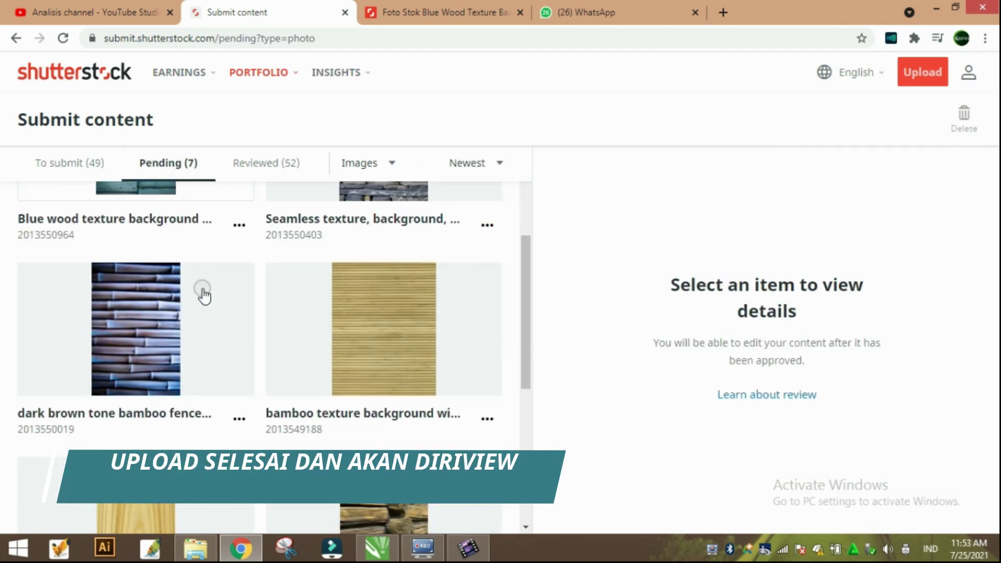
Step: Open the reviewed submissions and examine the approval status and rejection reasons of the listed images
left_click(266, 165)
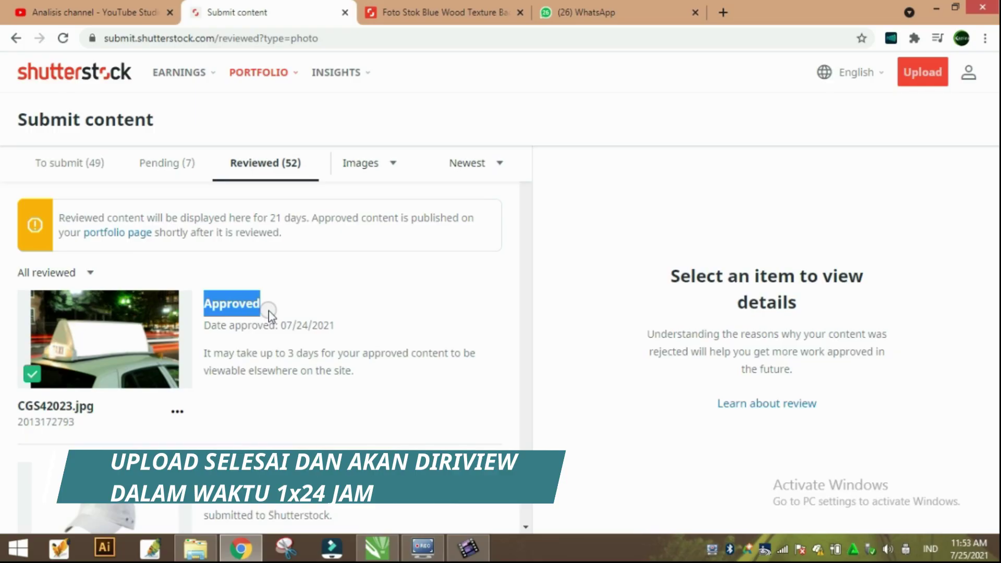
scroll(268, 310, "down", 4)
left_click_drag(203, 280, 329, 259)
scroll(211, 258, "down", 4)
scroll(316, 281, "down", 4)
left_click_drag(202, 306, 265, 308)
scroll(268, 314, "down", 4)
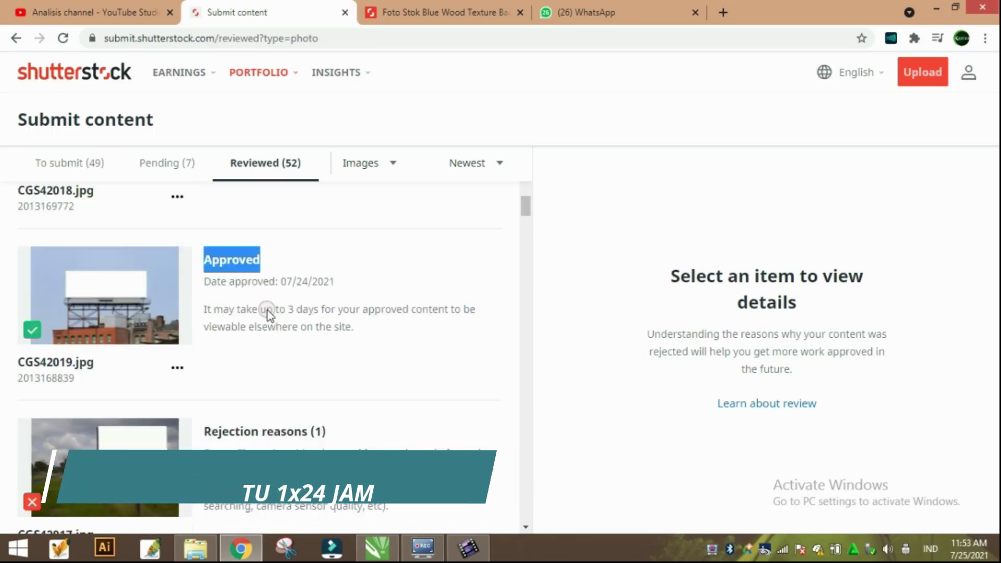
scroll(220, 330, "down", 20)
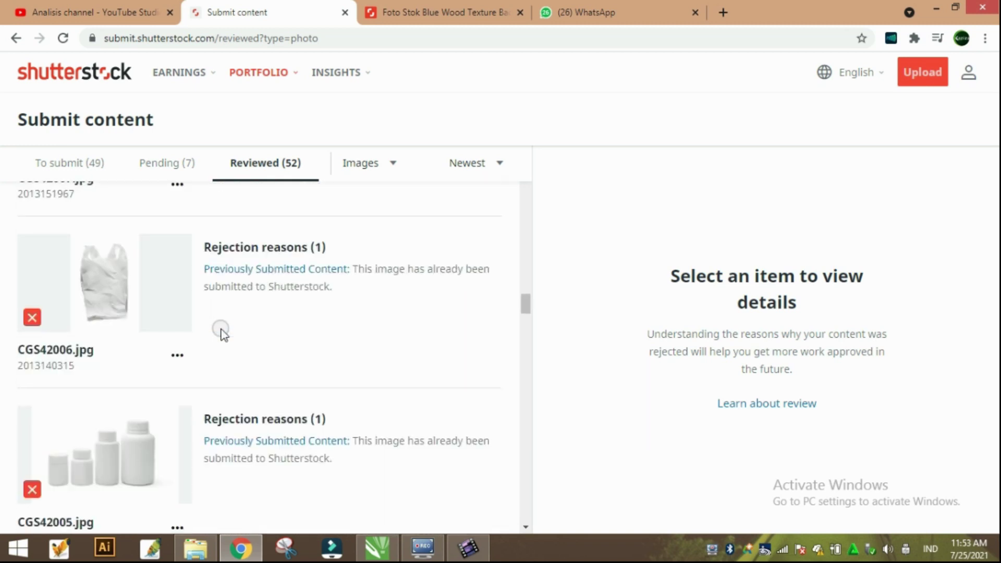
scroll(220, 333, "down", 20)
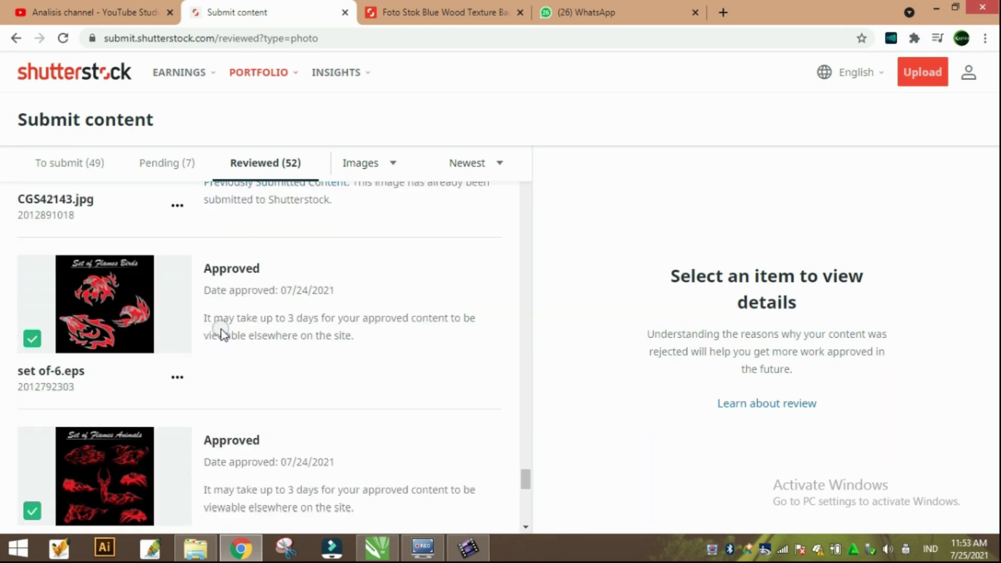
scroll(266, 297, "down", 4)
scroll(262, 270, "down", 12)
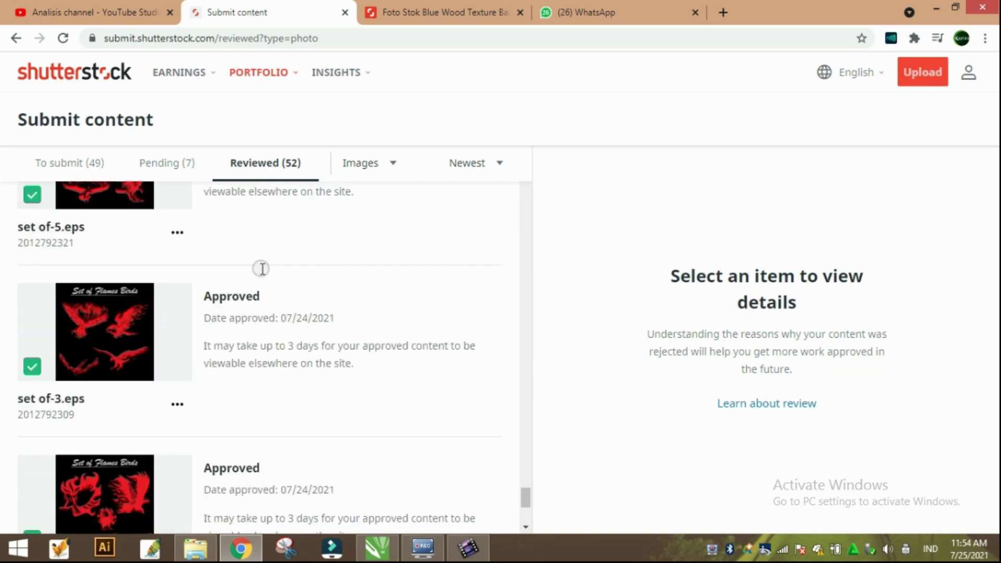
scroll(262, 270, "down", 3)
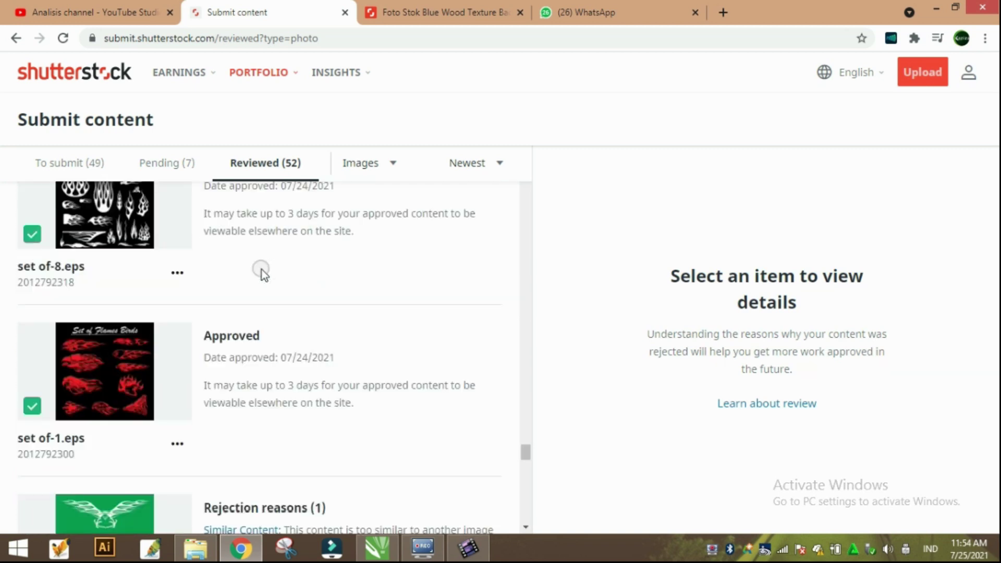